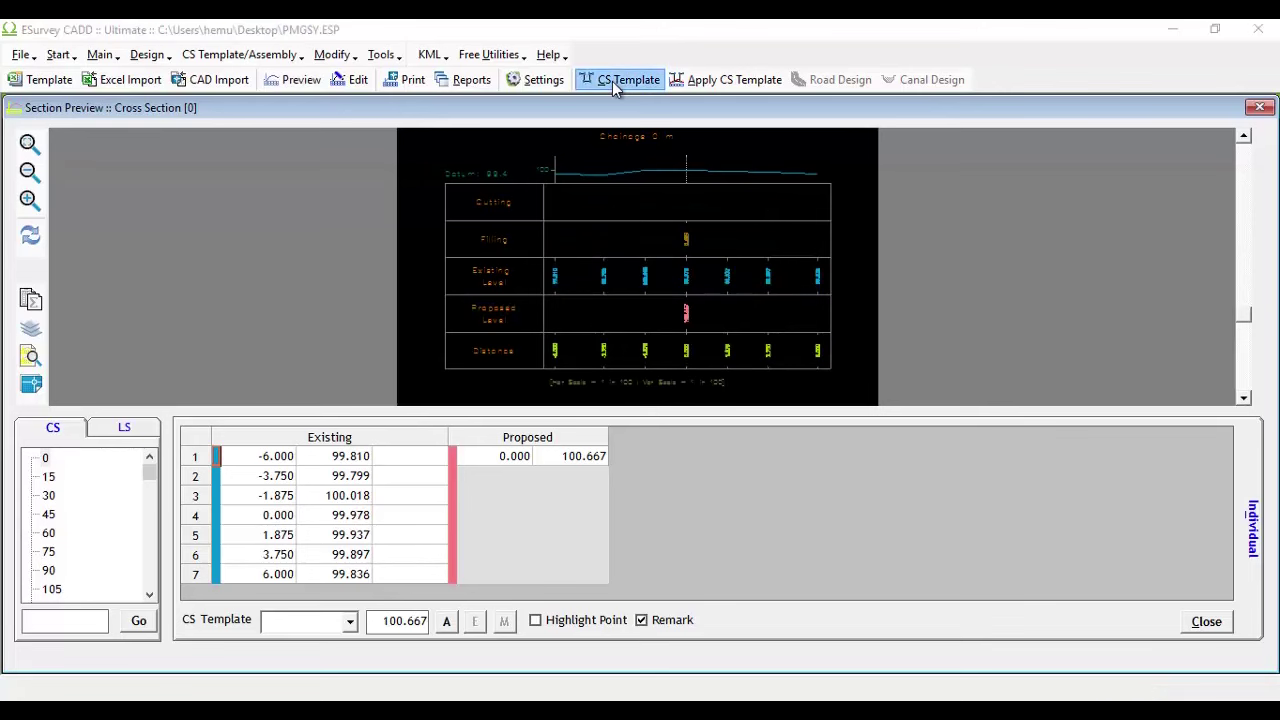
Step: Create a new cross-section template named PMGSY in the CS Template Master and load it
{"action": "left_click", "coordinate": [617, 80]}
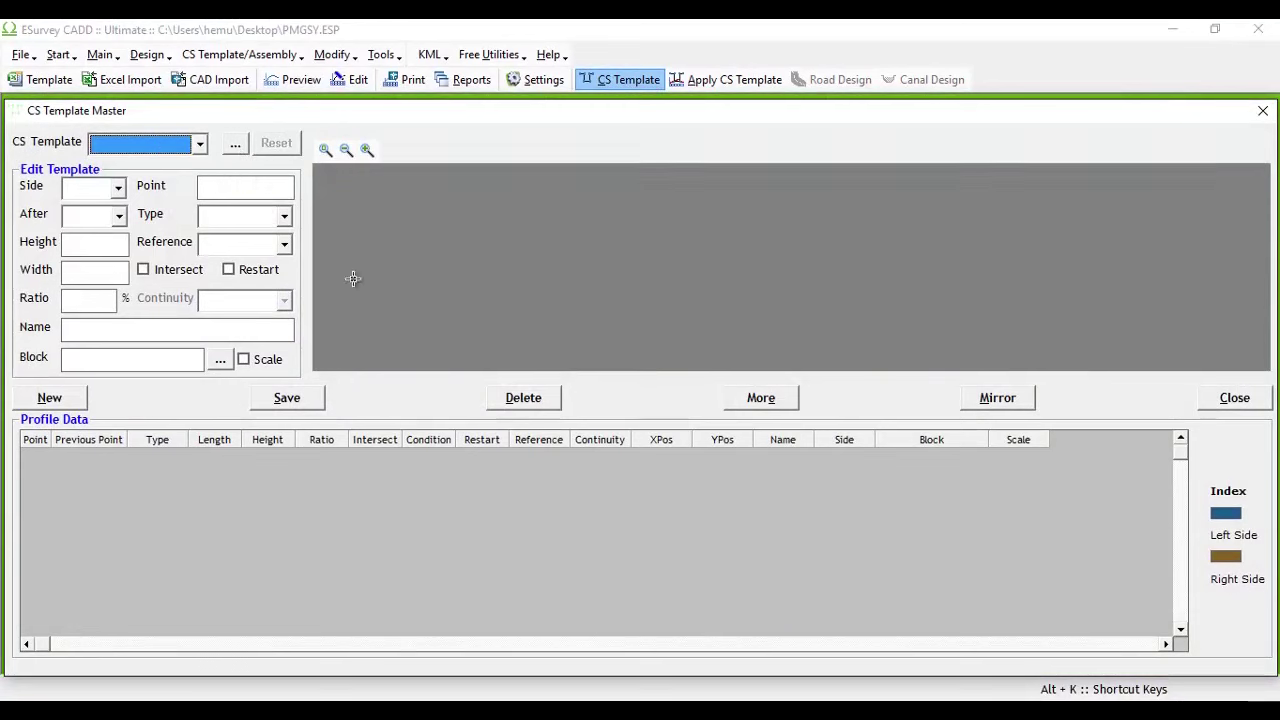
{"action": "left_click", "coordinate": [234, 145]}
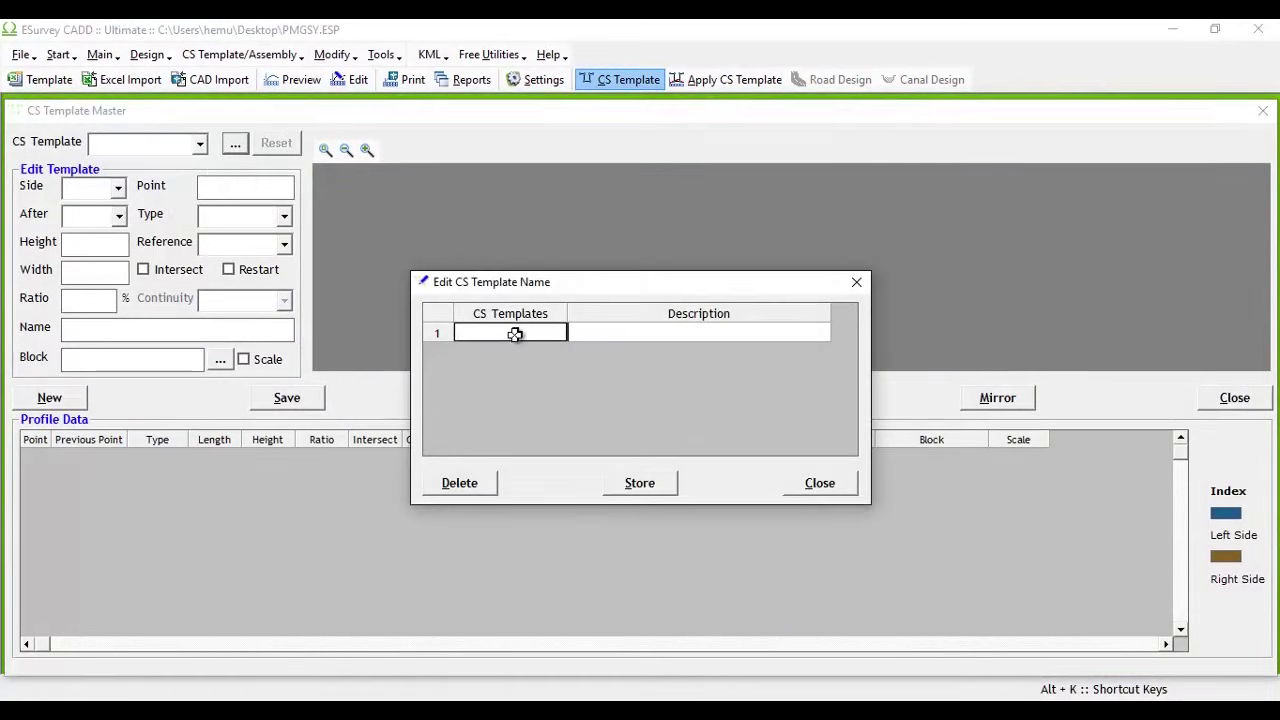
{"action": "left_click", "coordinate": [516, 334]}
{"action": "type", "text": "PMGSY"}
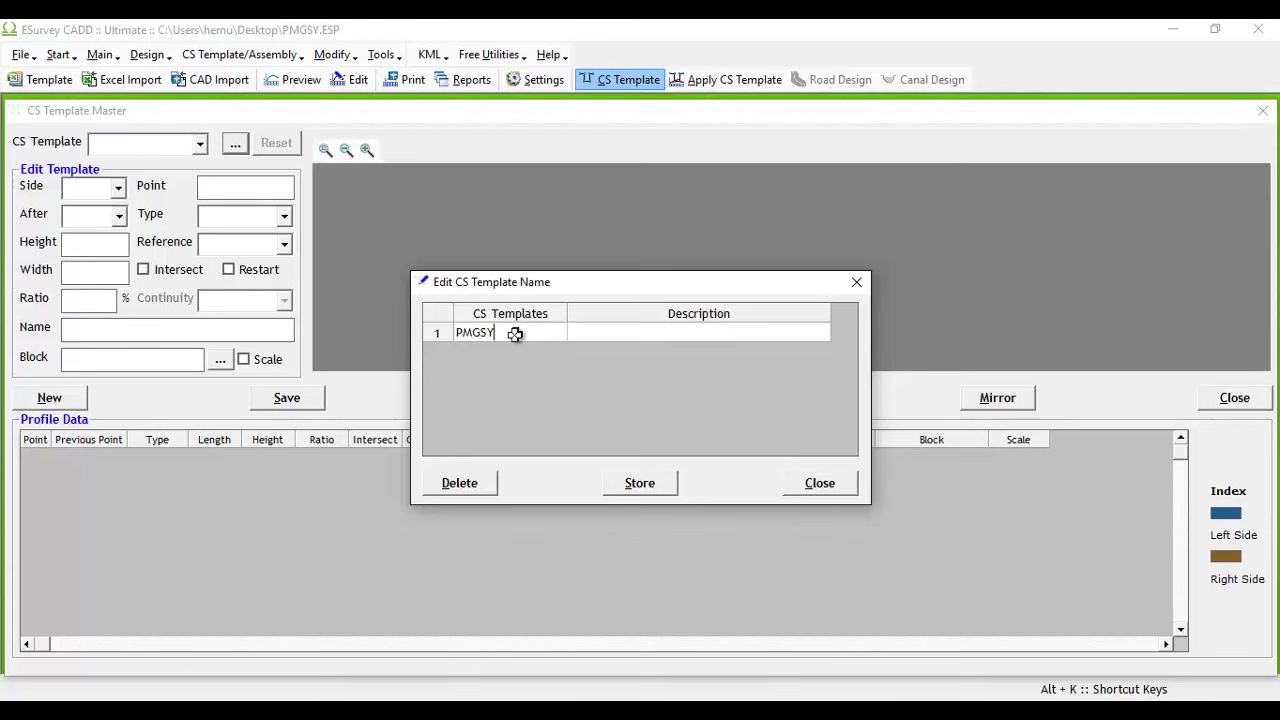
{"action": "key", "text": "Return"}
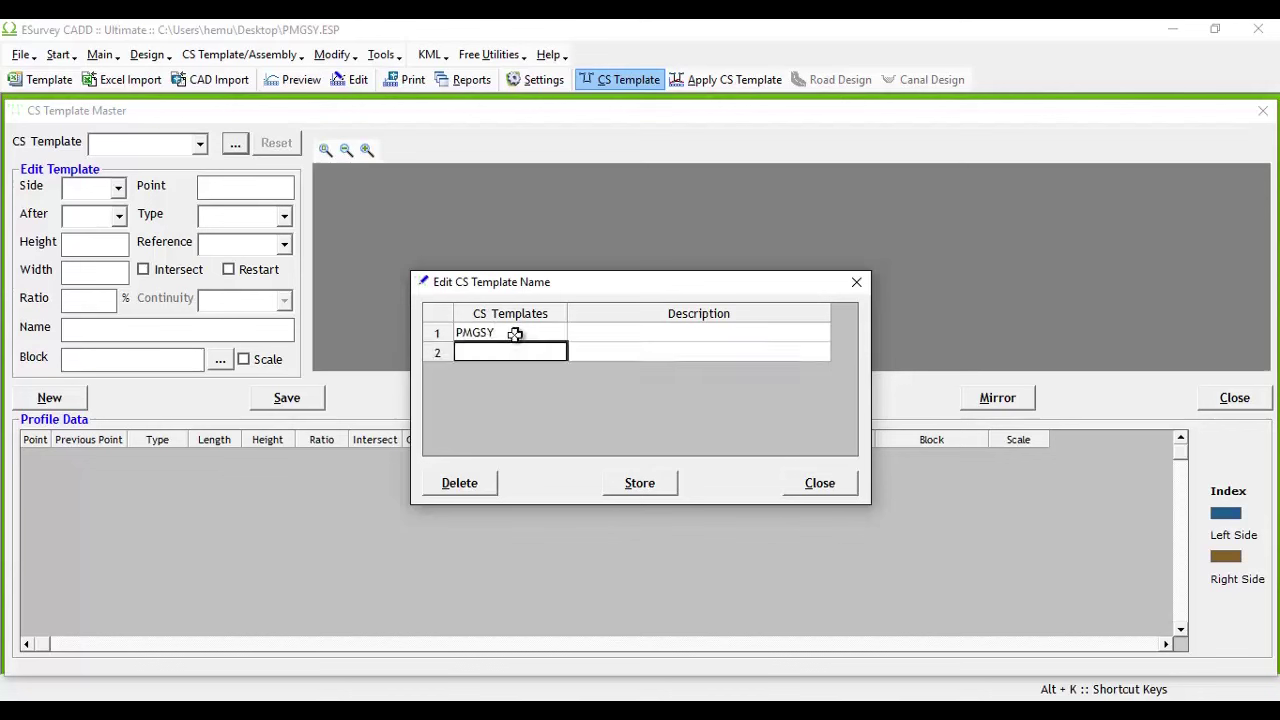
{"action": "left_click", "coordinate": [818, 483]}
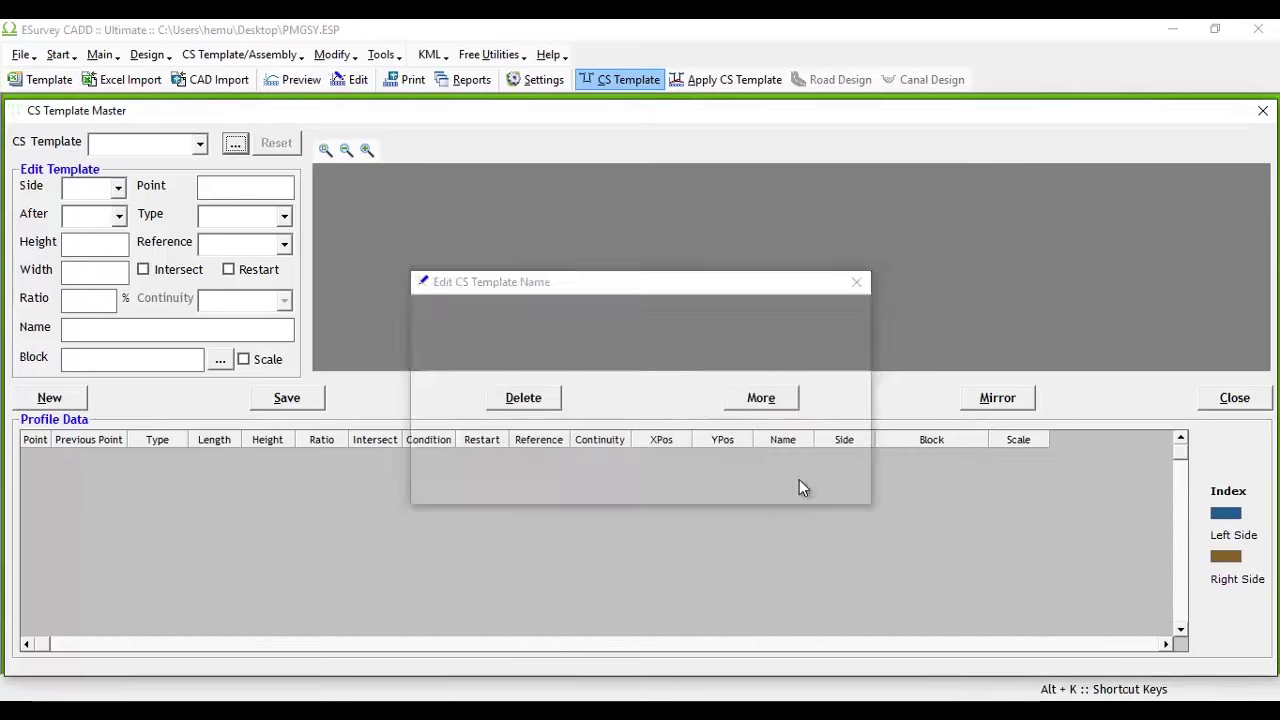
{"action": "left_click", "coordinate": [201, 146]}
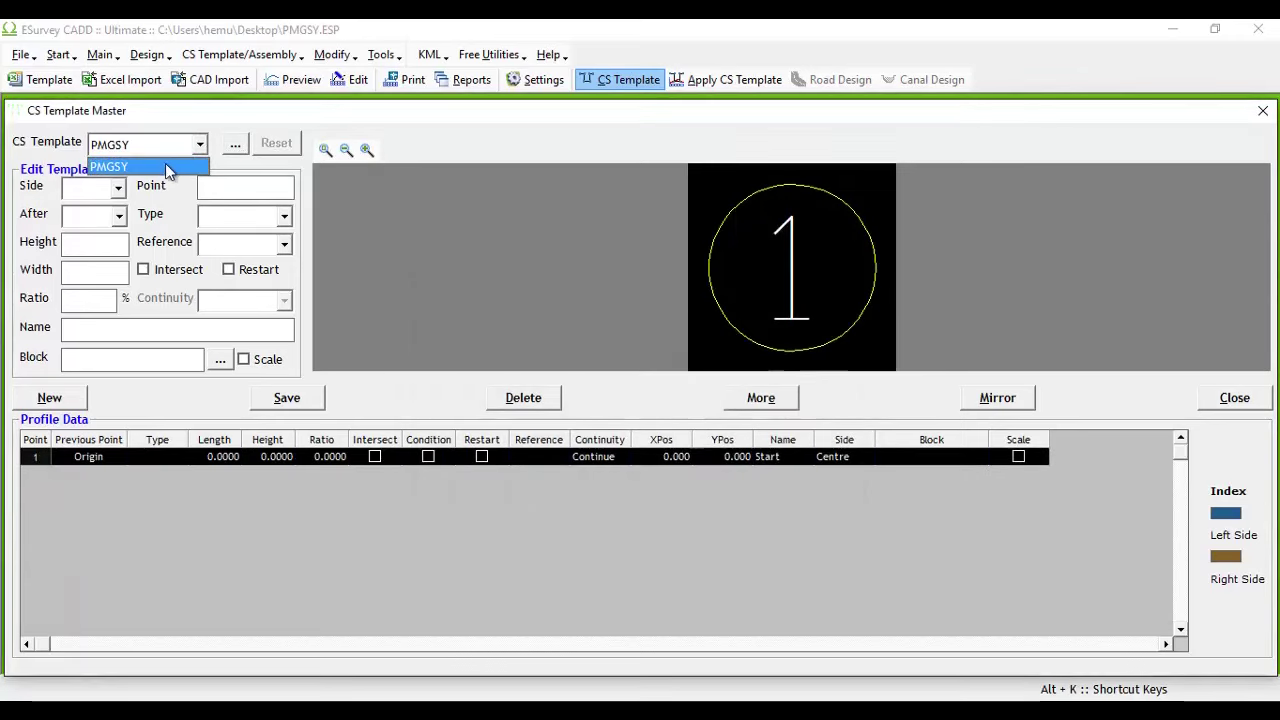
Step: Select PMGSY, then view the reference section: 2.5% and 3% cambers, 1:1.5 slopes
{"action": "left_click", "coordinate": [160, 167]}
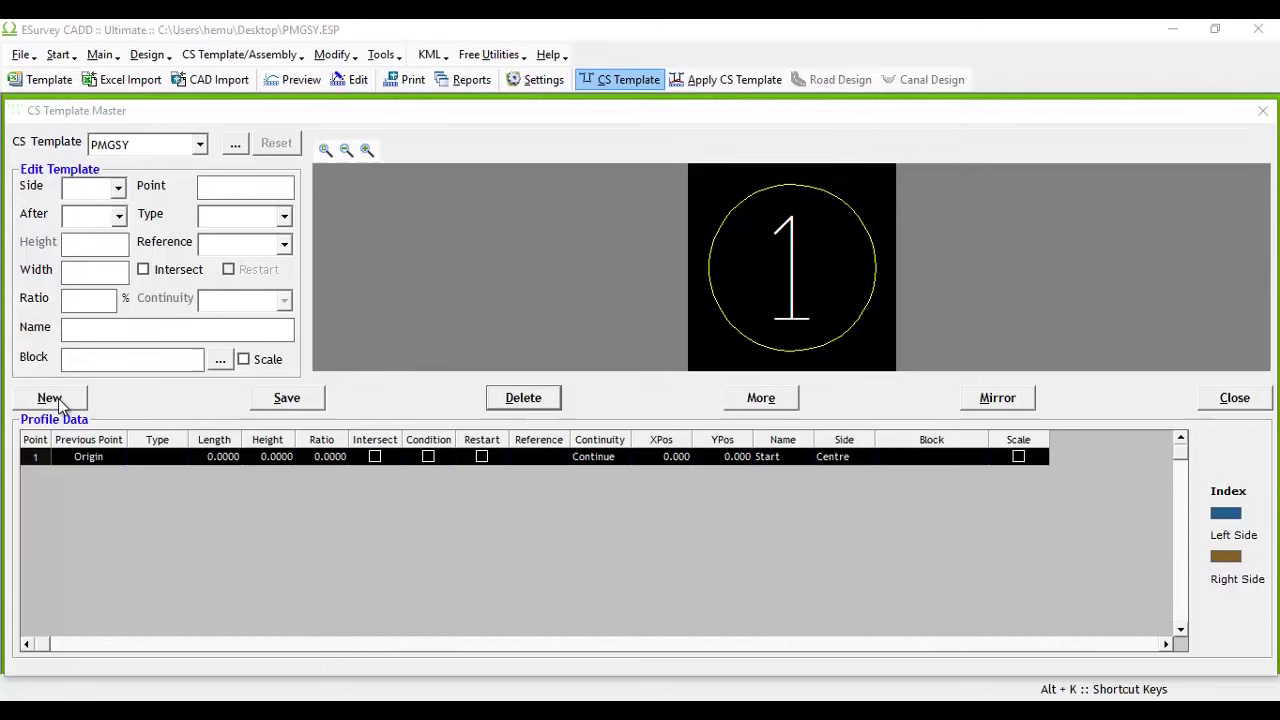
Step: Add left point 2 as Slope_W, width 1.875, ratio -2.5, and save it
{"action": "left_click", "coordinate": [58, 398]}
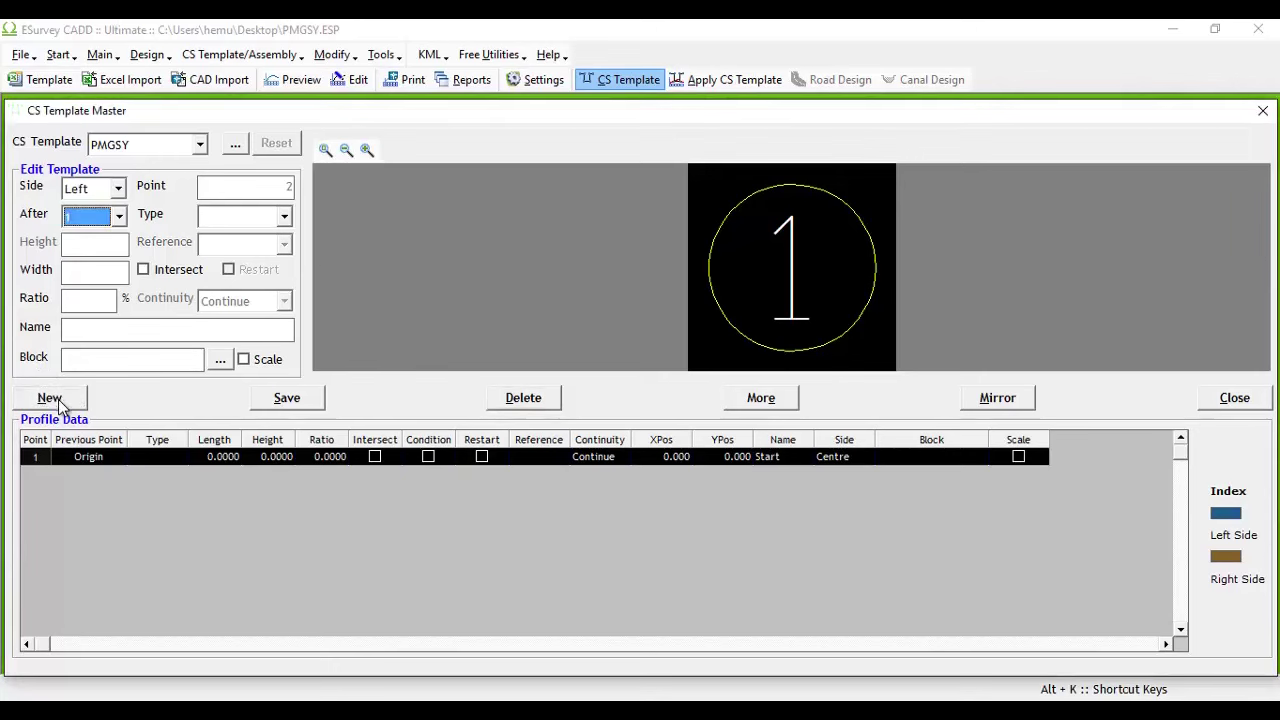
{"action": "left_click", "coordinate": [232, 220]}
{"action": "left_click", "coordinate": [236, 280]}
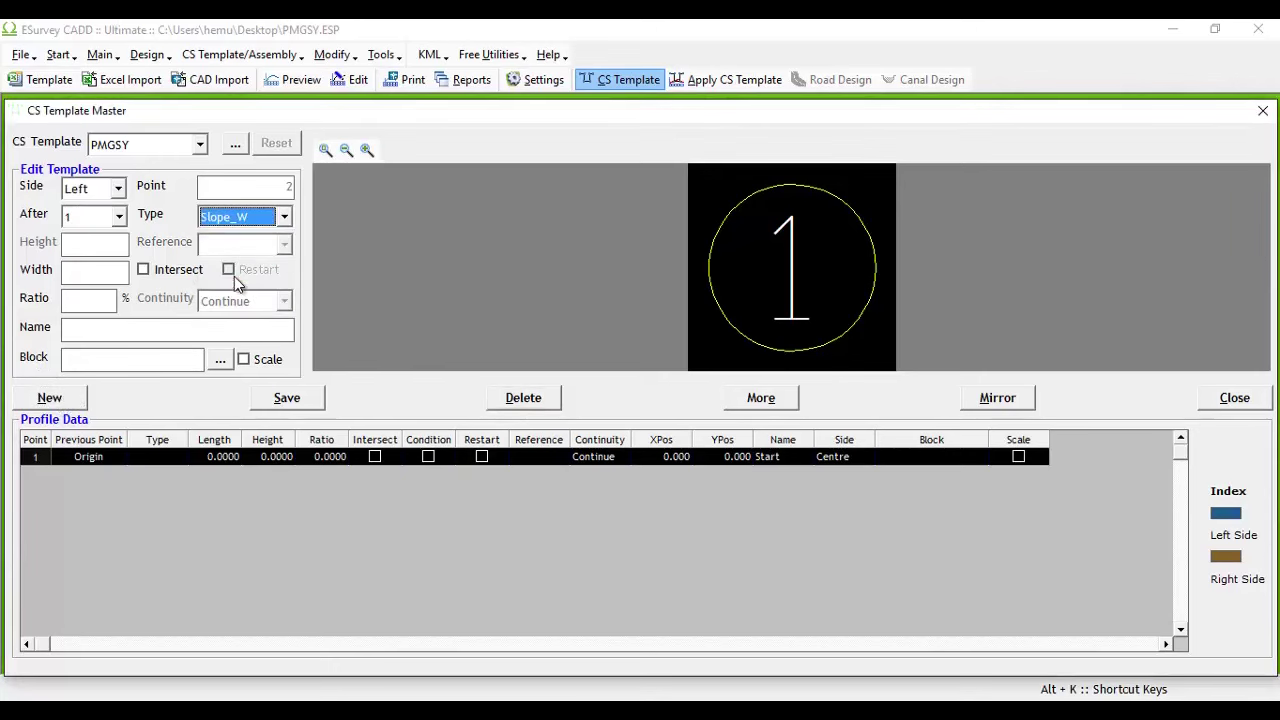
{"action": "left_click", "coordinate": [115, 268]}
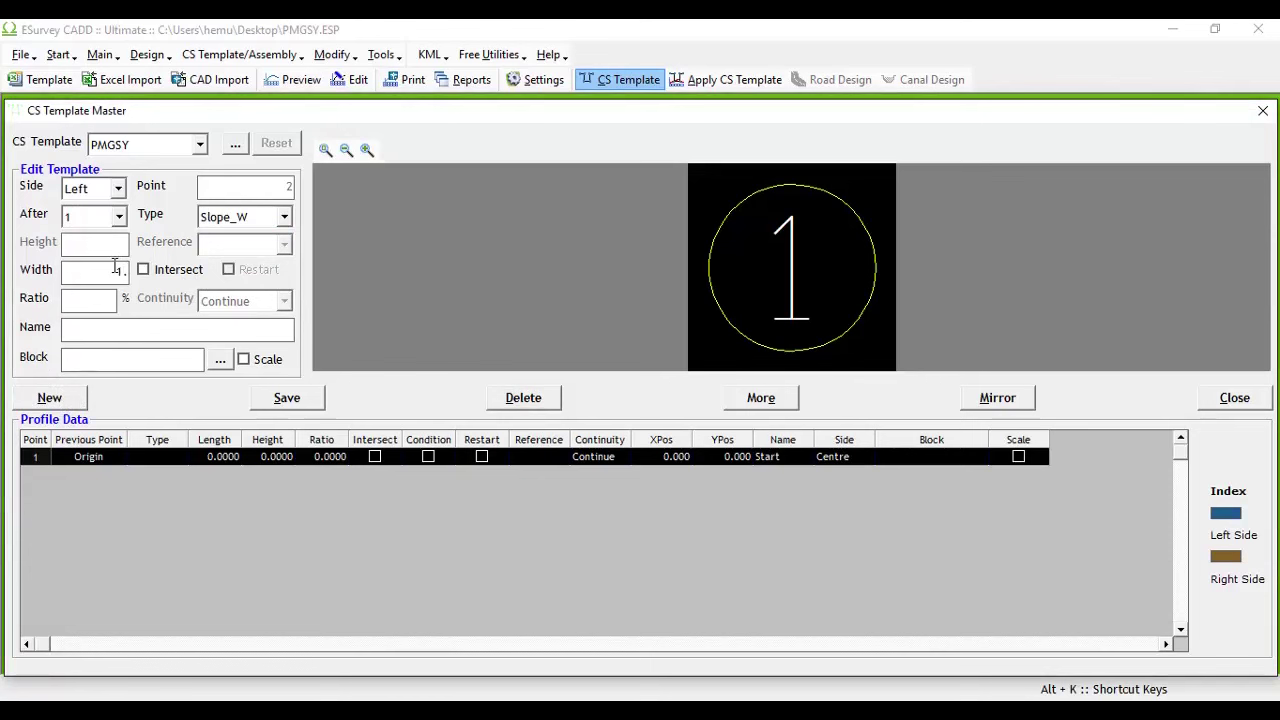
{"action": "type", "text": "1.875"}
{"action": "left_click", "coordinate": [106, 300]}
{"action": "type", "text": "-2.5"}
{"action": "key", "text": "Return"}
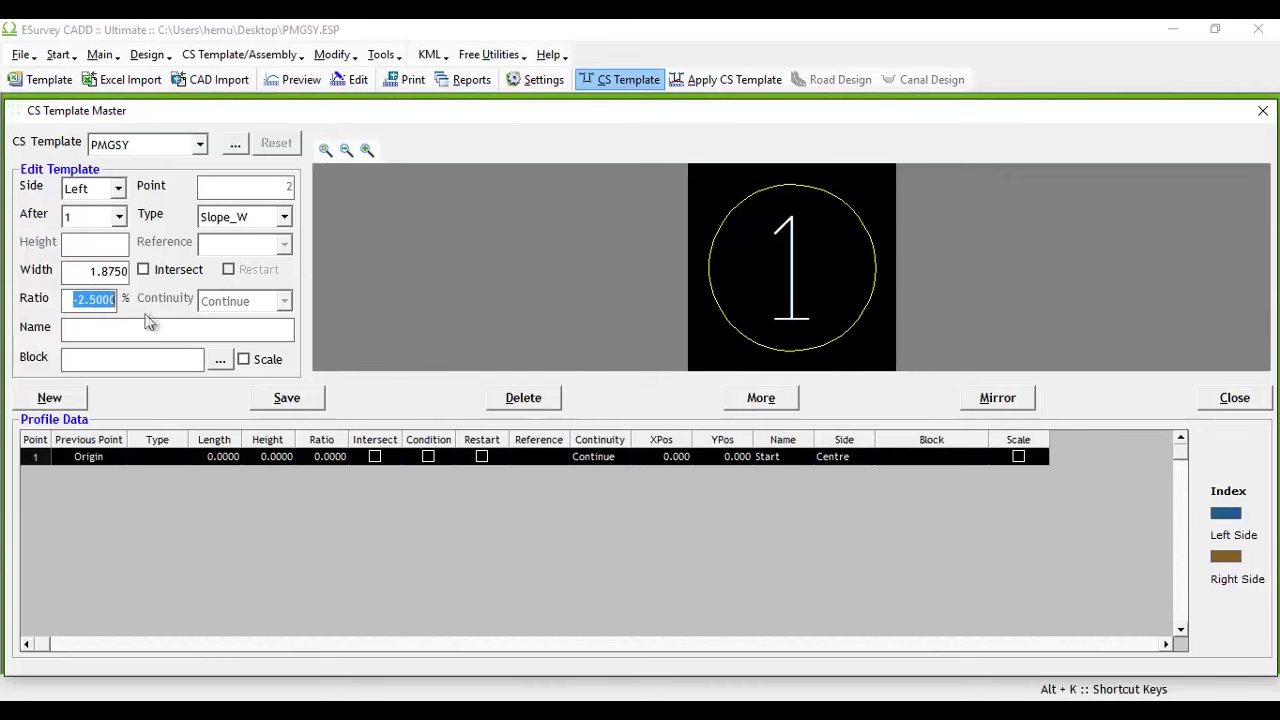
{"action": "left_click", "coordinate": [286, 397]}
{"action": "key", "text": "Return"}
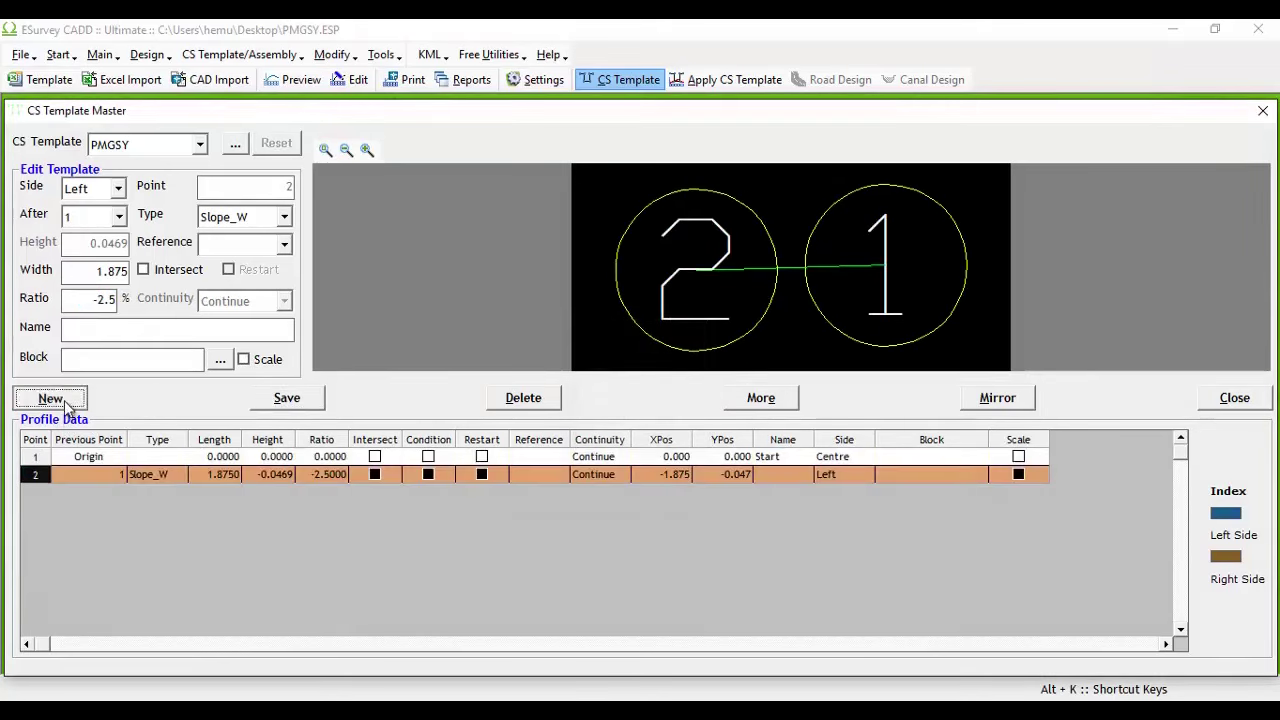
Step: Add left point 3 as Slope_W, width 1.875, ratio -3, and save it
{"action": "left_click", "coordinate": [65, 400]}
{"action": "left_click", "coordinate": [222, 216]}
{"action": "left_click", "coordinate": [235, 271]}
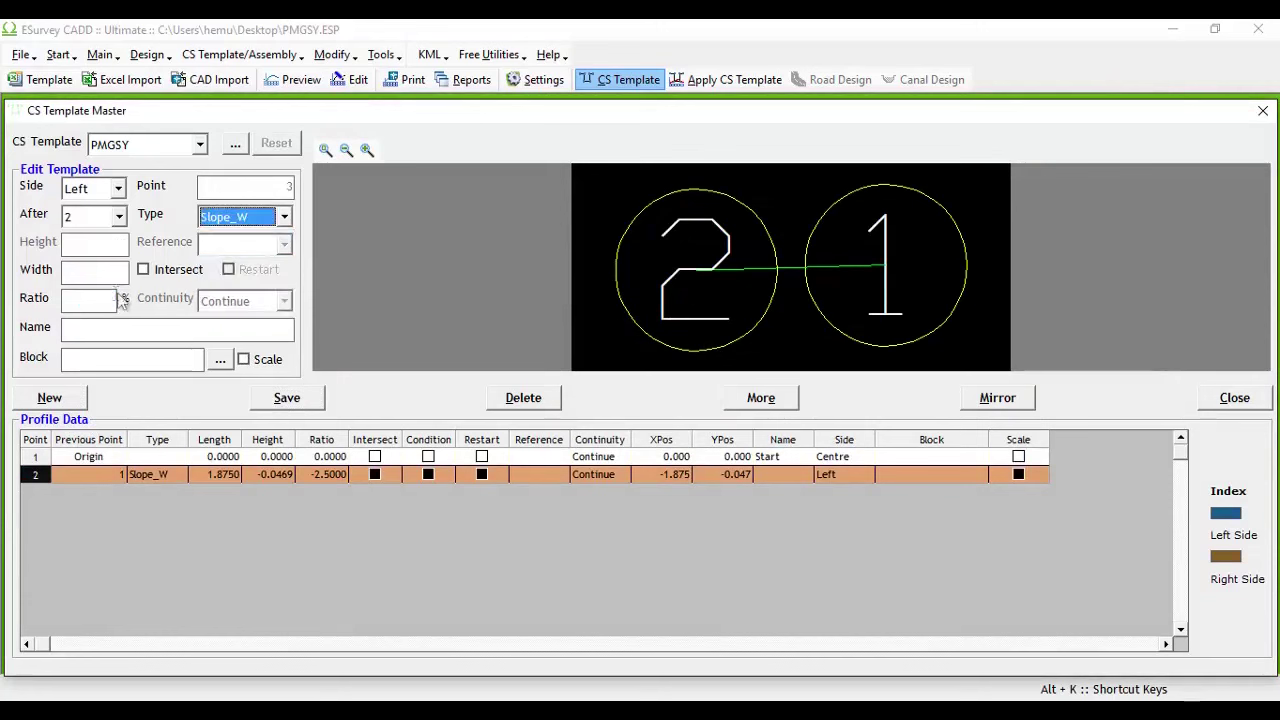
{"action": "left_click", "coordinate": [116, 271]}
{"action": "type", "text": "1.875"}
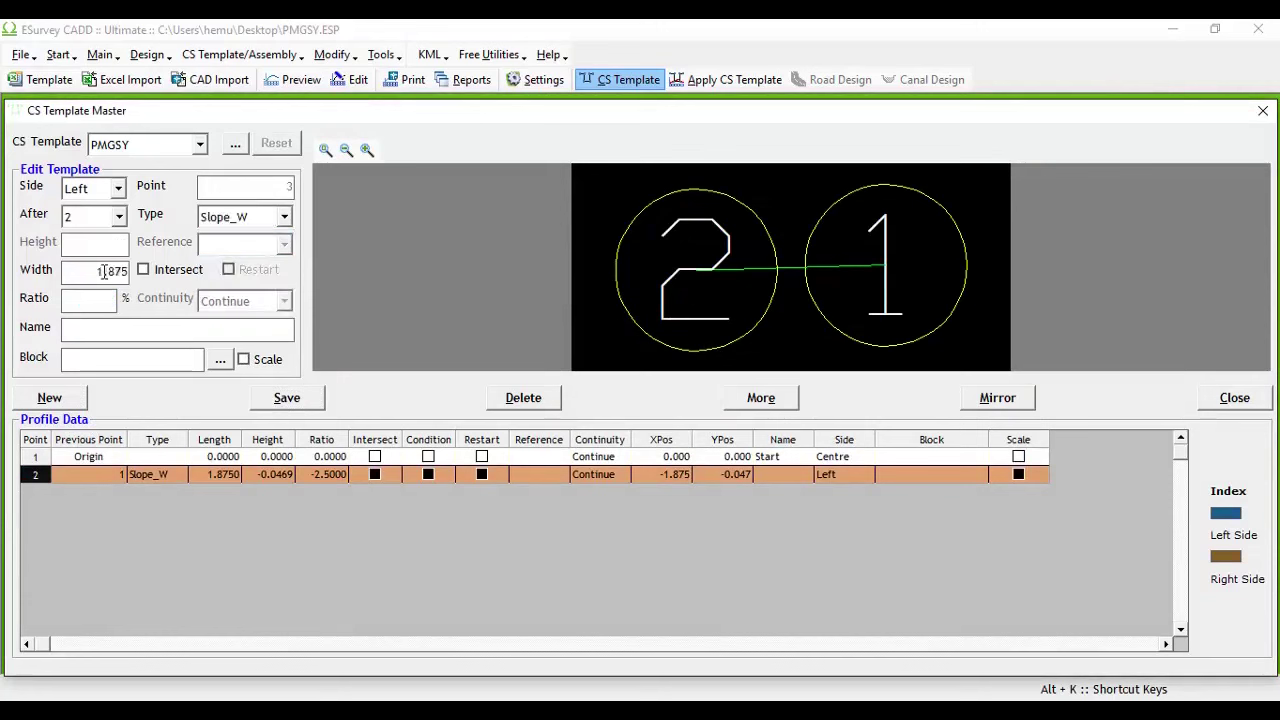
{"action": "left_click", "coordinate": [88, 301]}
{"action": "type", "text": "-2"}
{"action": "key", "text": "BackSpace"}
{"action": "type", "text": "3"}
{"action": "left_click", "coordinate": [290, 398]}
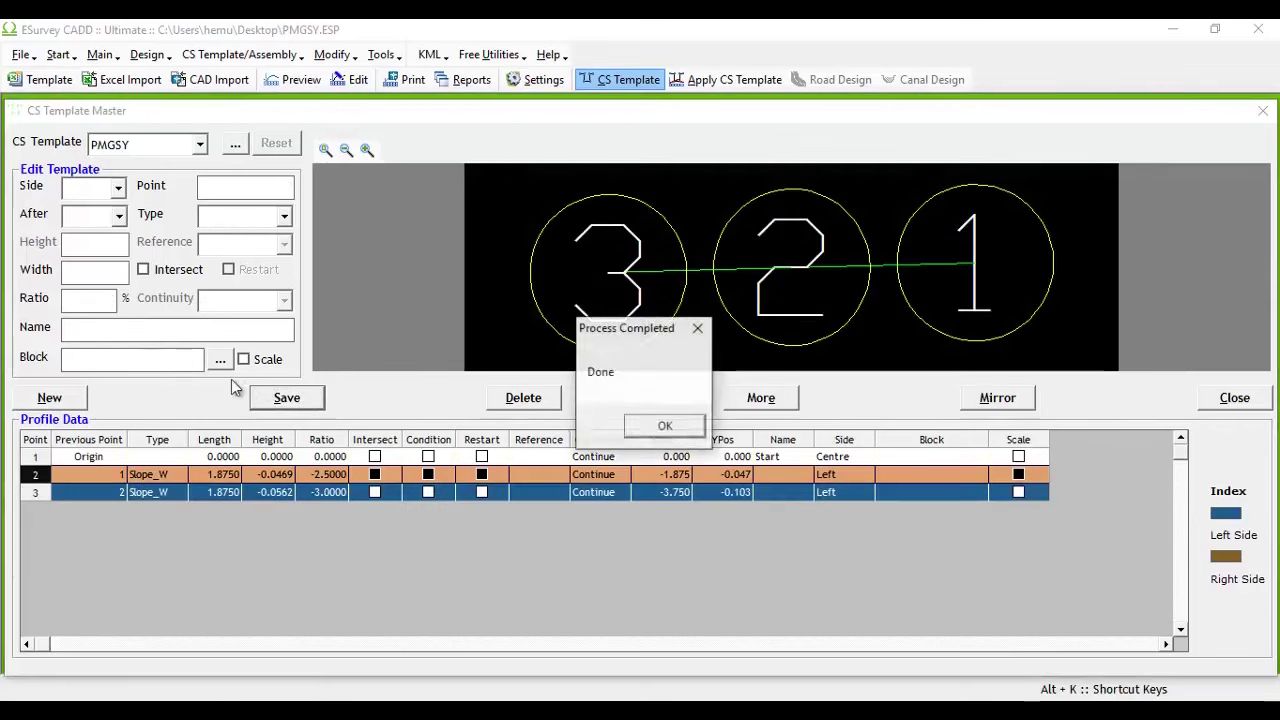
Step: Save point 4 as Gradient_W, width 10, ratio -1.5, with intersect on and continuity Stop
{"action": "key", "text": "Return"}
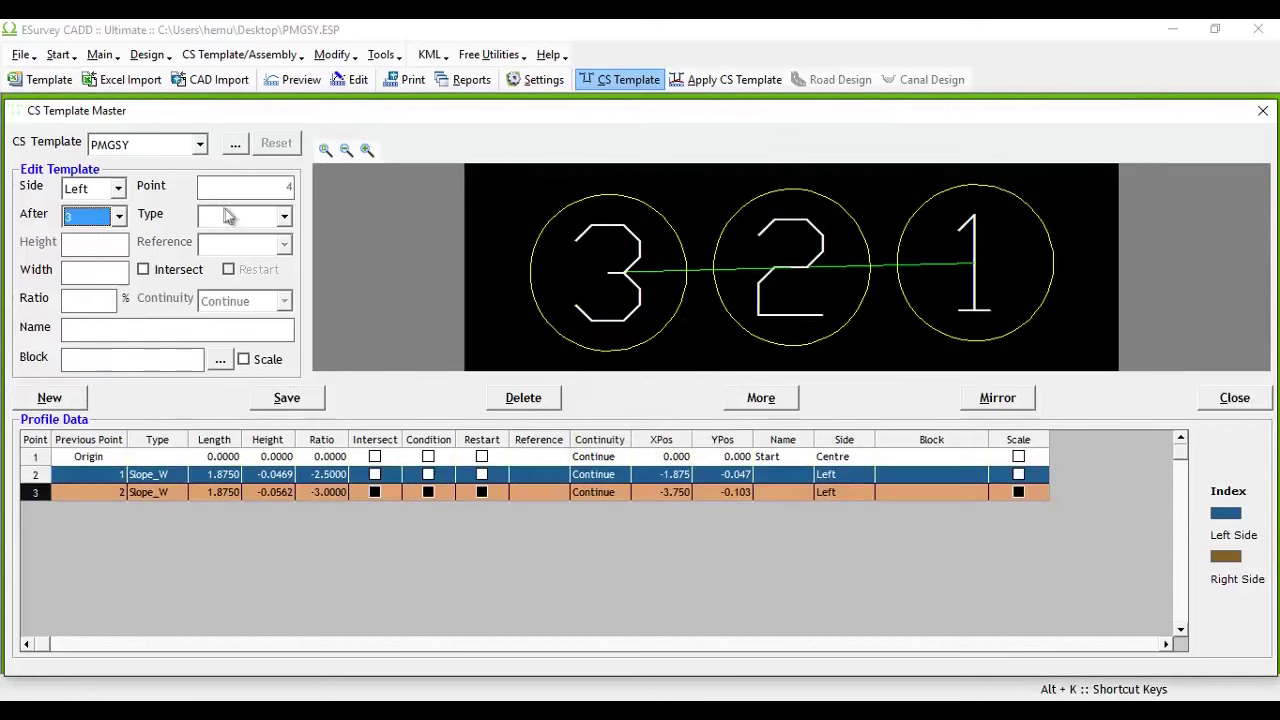
{"action": "left_click", "coordinate": [228, 217]}
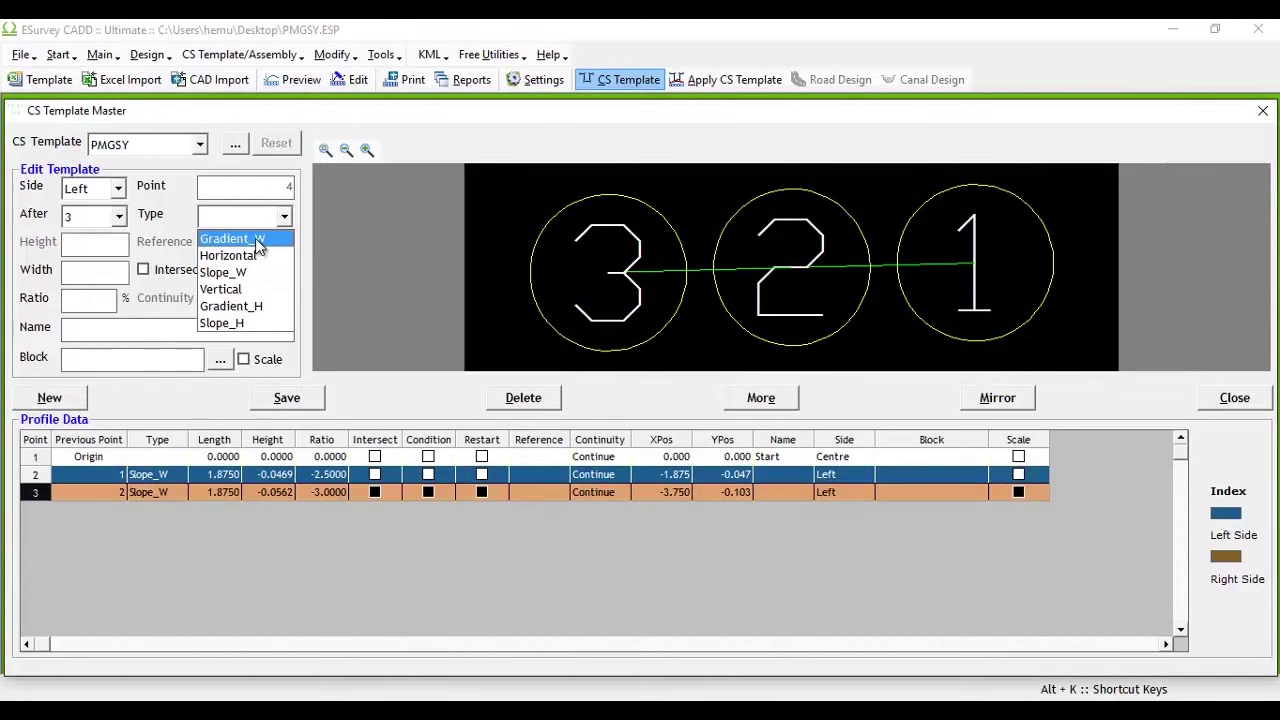
{"action": "left_click", "coordinate": [250, 239]}
{"action": "left_click", "coordinate": [113, 275]}
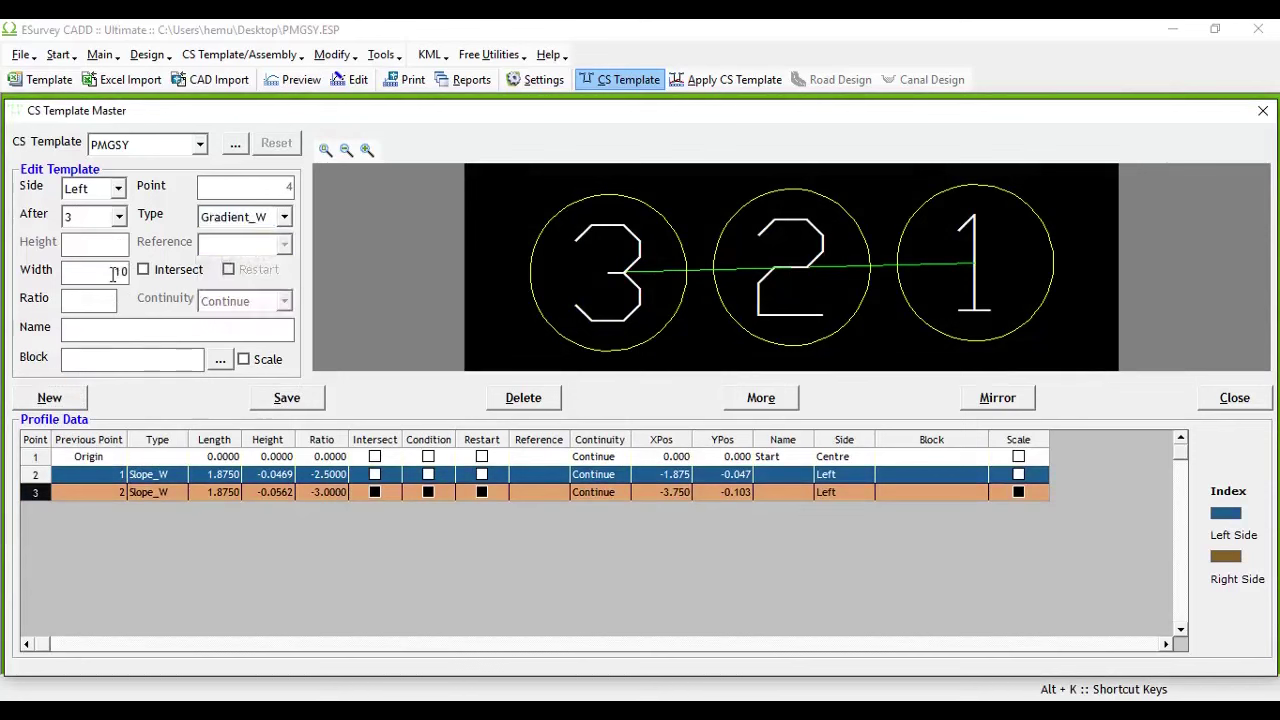
{"action": "left_click", "coordinate": [74, 300]}
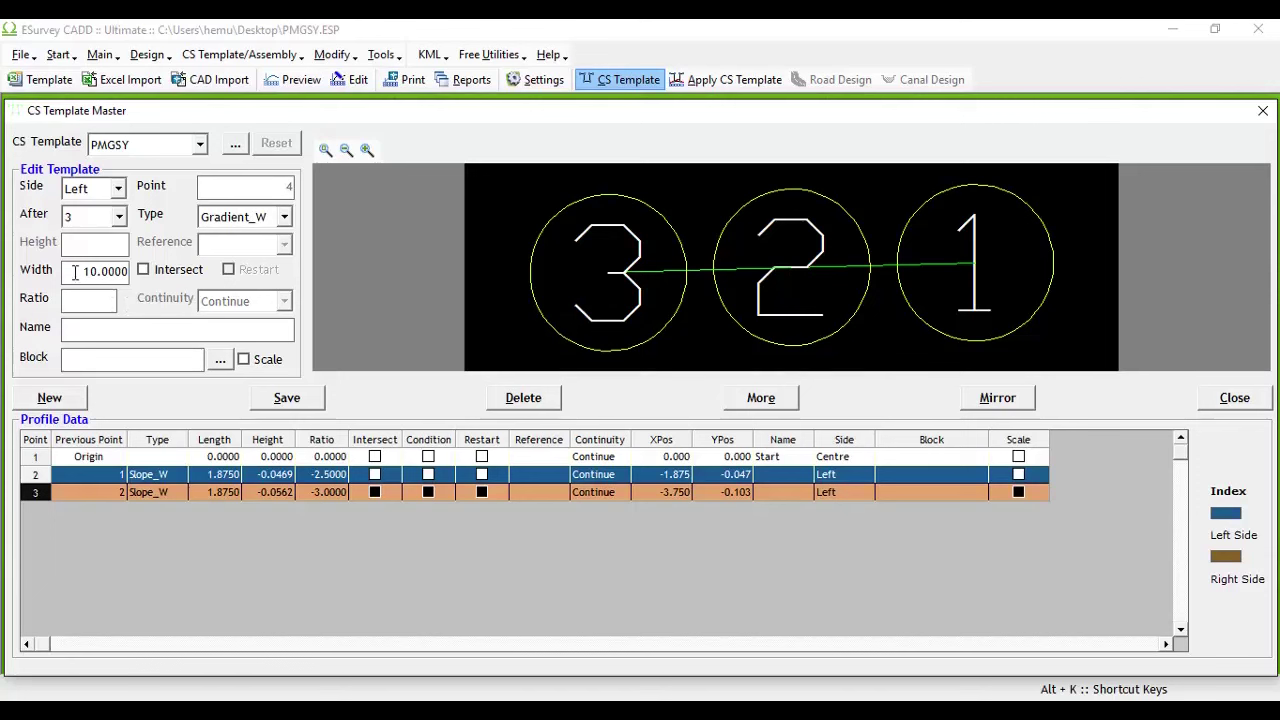
{"action": "double_click", "coordinate": [75, 272]}
{"action": "left_click", "coordinate": [89, 303]}
{"action": "type", "text": "-1.5"}
{"action": "left_click", "coordinate": [143, 271]}
{"action": "left_click", "coordinate": [240, 301]}
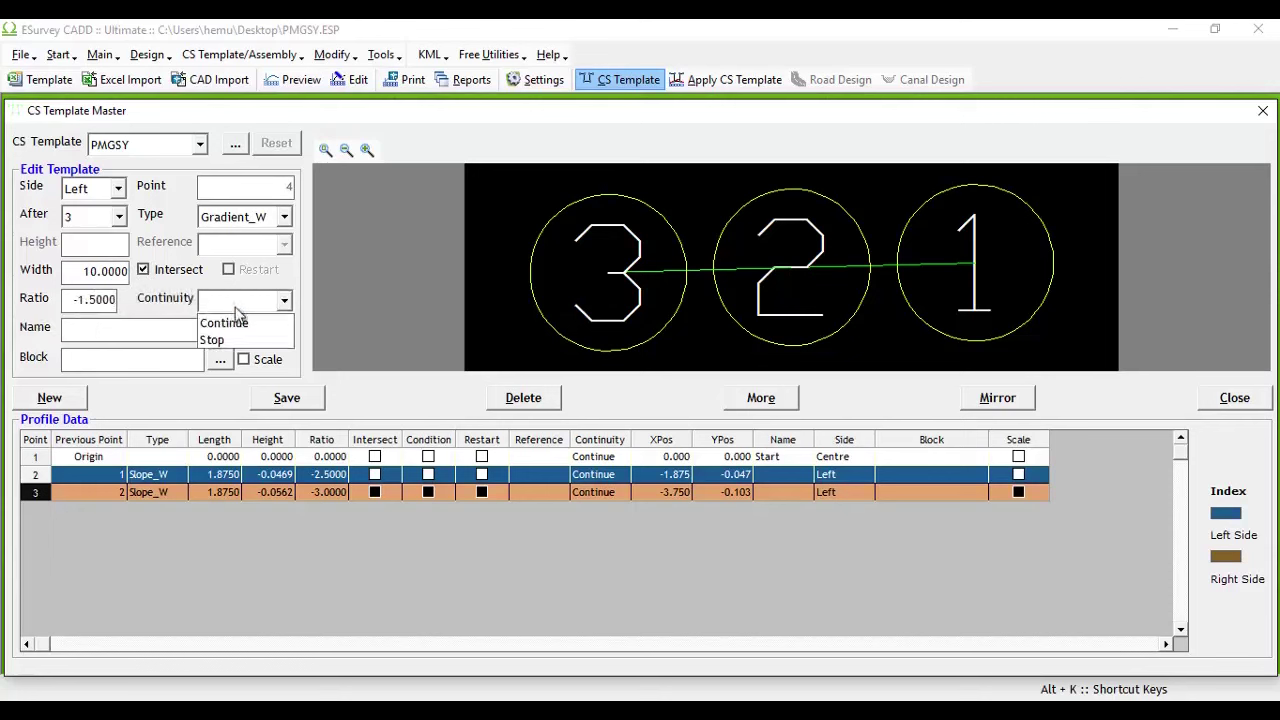
{"action": "left_click", "coordinate": [222, 340]}
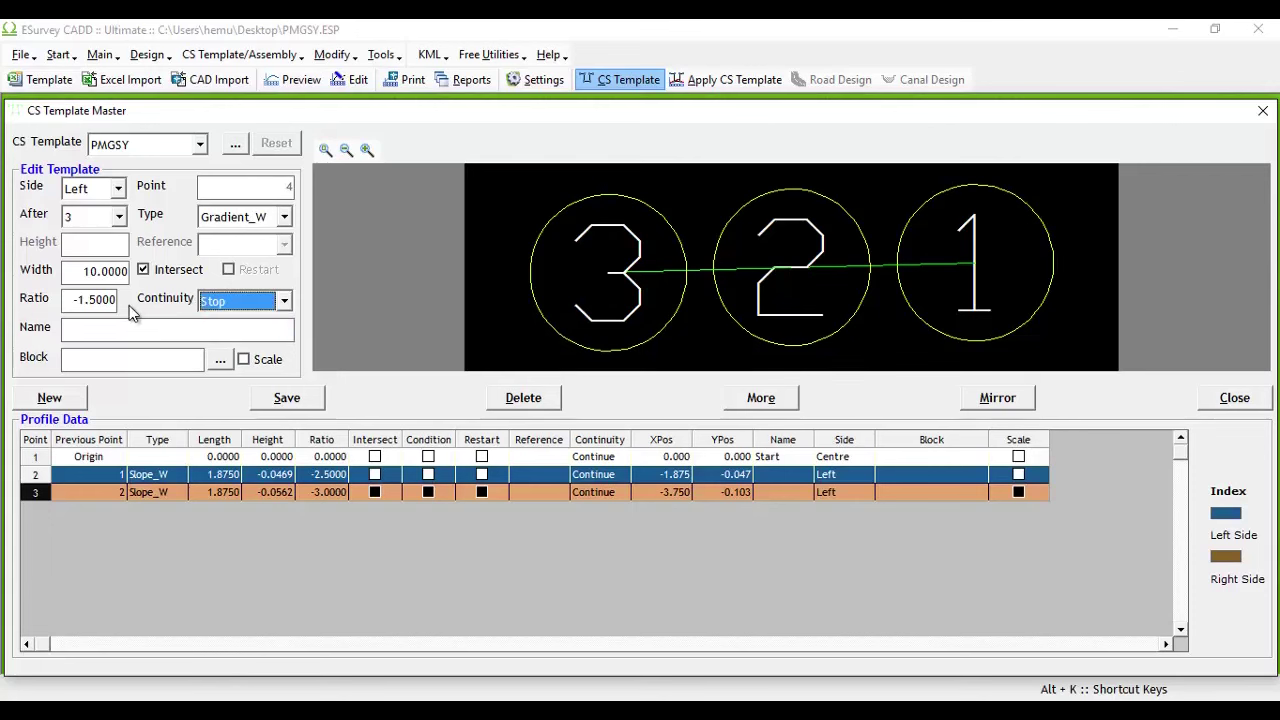
{"action": "left_click", "coordinate": [86, 298]}
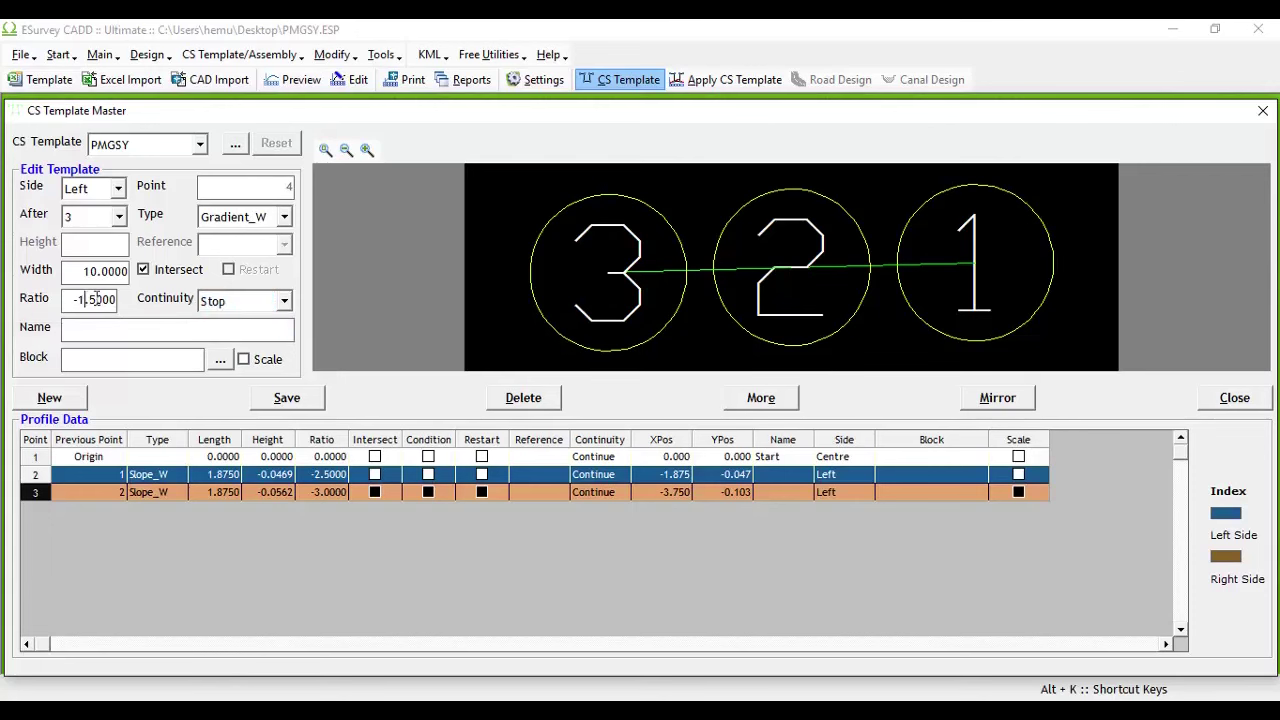
{"action": "left_click", "coordinate": [286, 403]}
{"action": "key", "text": "Return"}
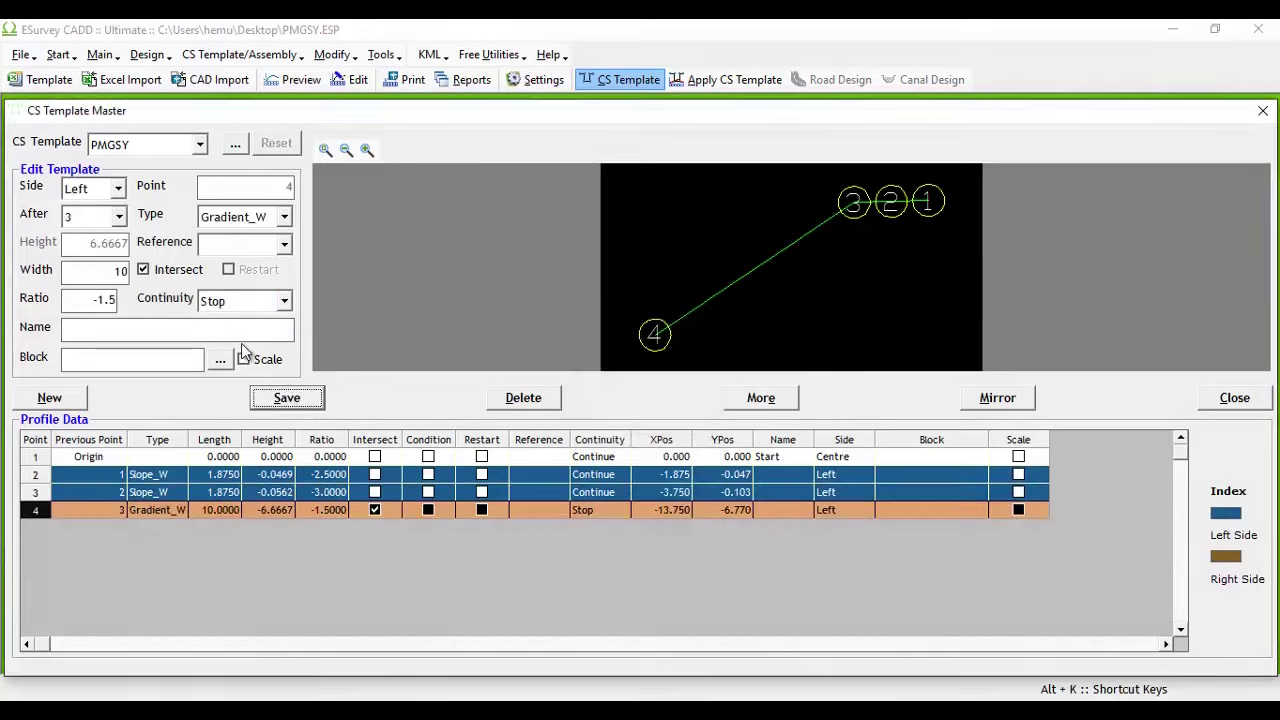
Step: Start point 5 as a Gradient_W line after point 3 with width 10
{"action": "left_click", "coordinate": [68, 400]}
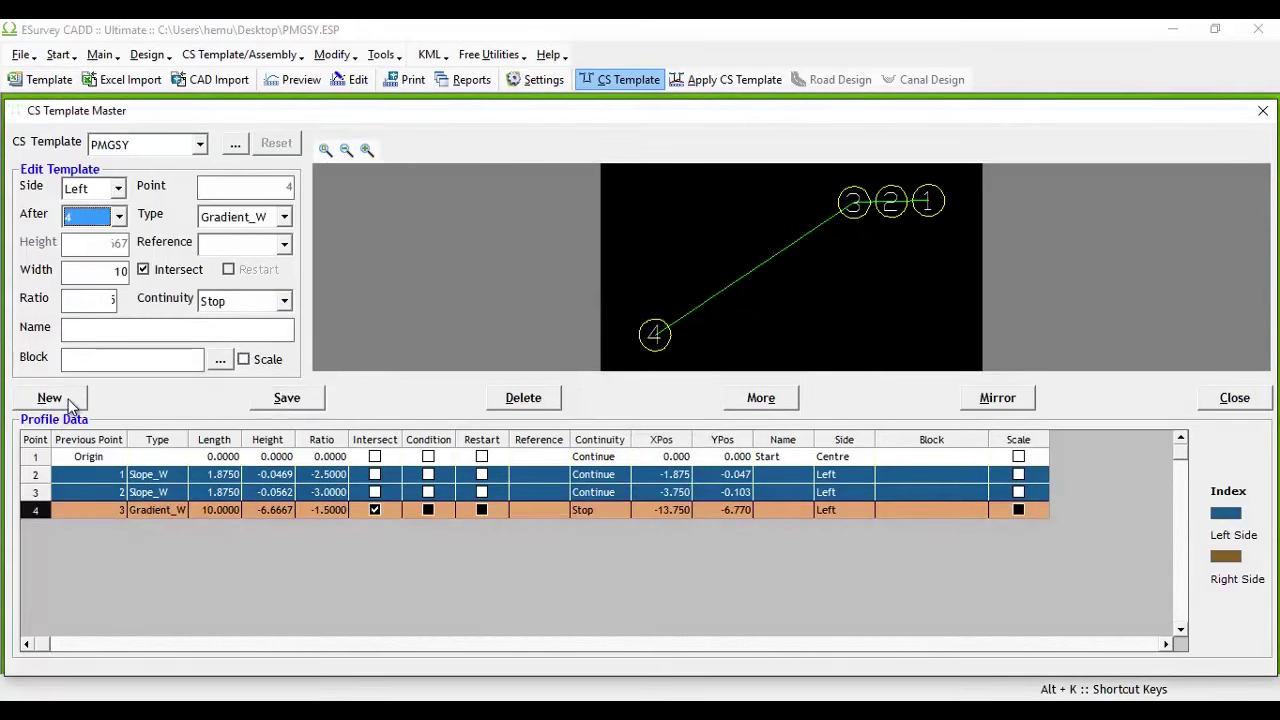
{"action": "left_click", "coordinate": [258, 217]}
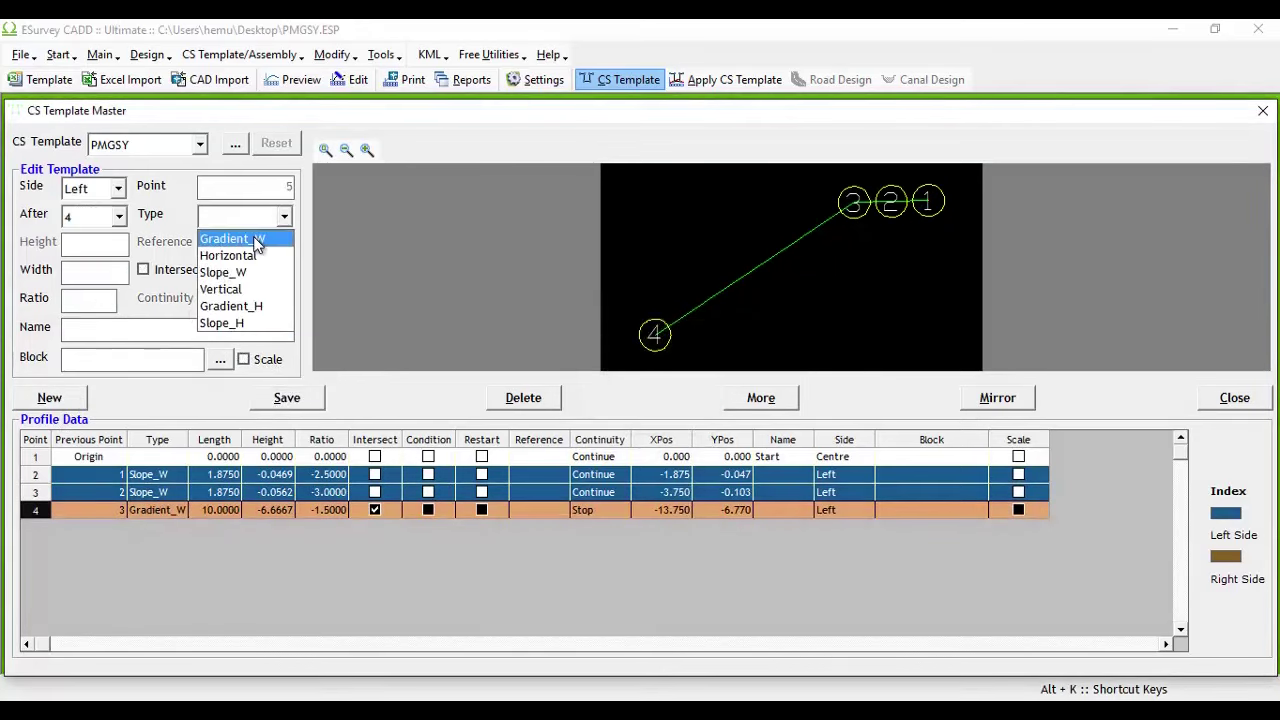
{"action": "left_click", "coordinate": [260, 238]}
{"action": "left_click", "coordinate": [122, 270]}
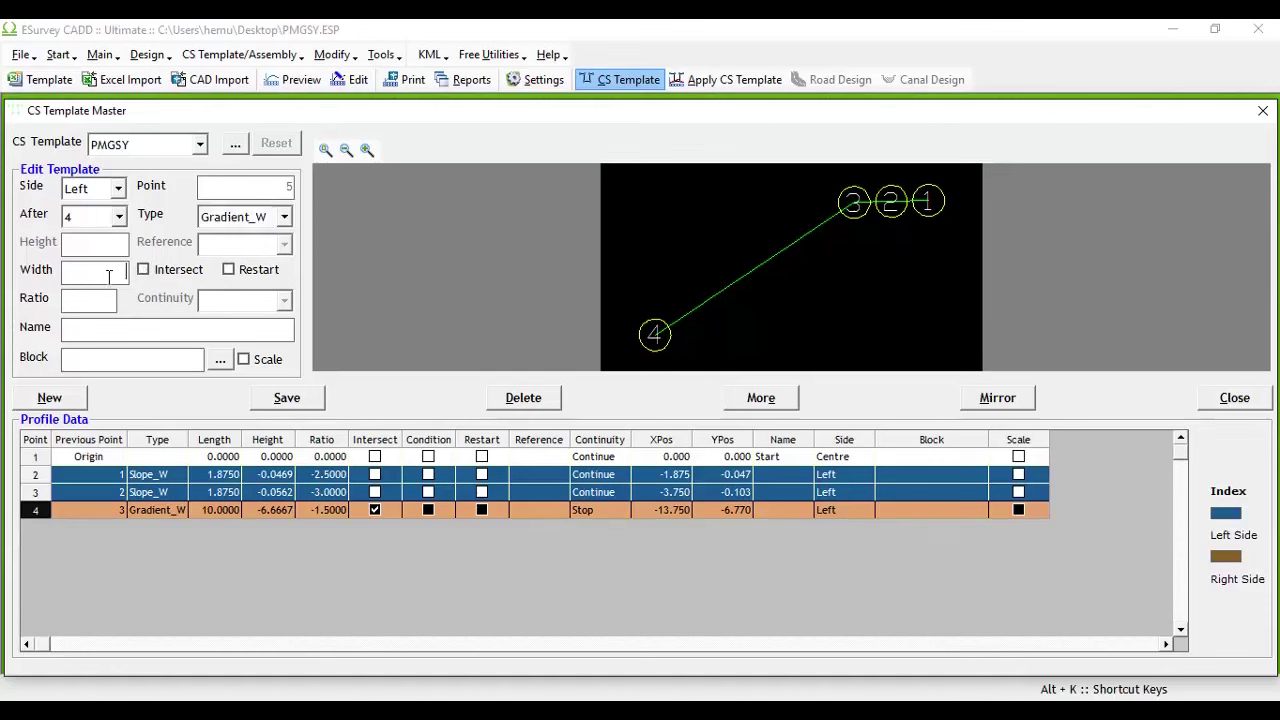
{"action": "left_click", "coordinate": [118, 224]}
{"action": "left_click", "coordinate": [80, 272]}
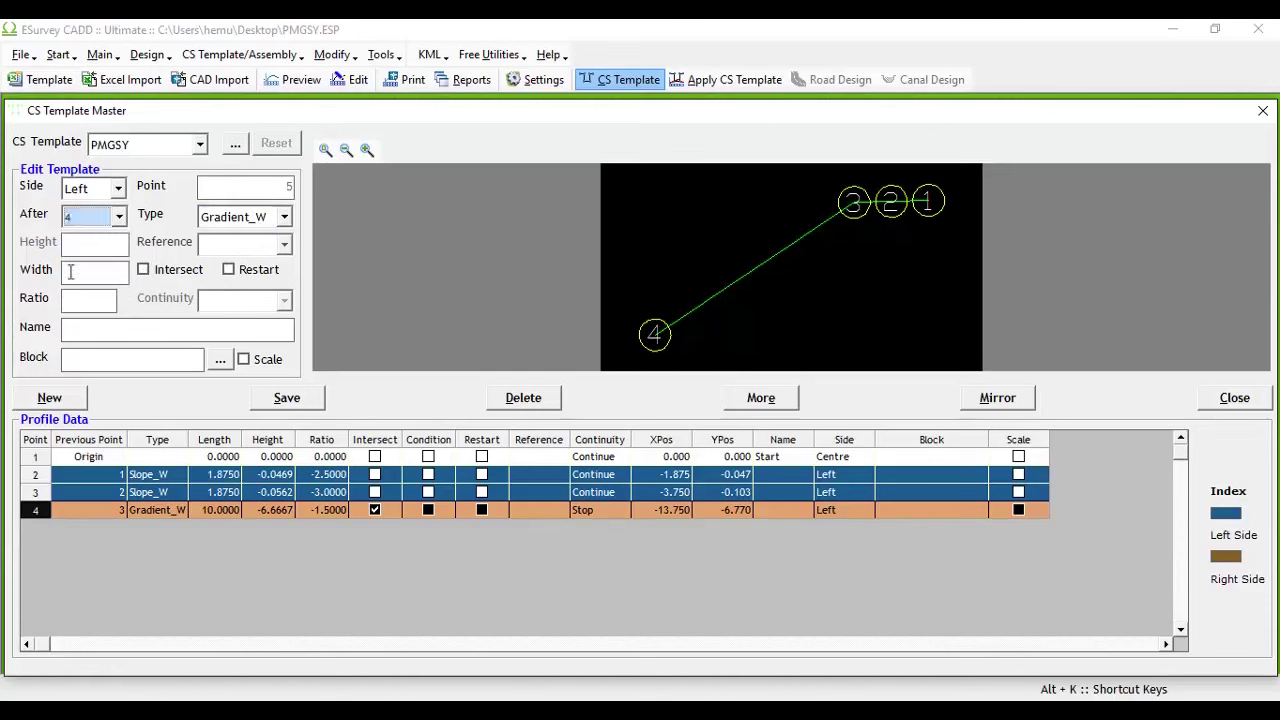
{"action": "scroll", "coordinate": [851, 200], "scroll_direction": "up", "scroll_amount": 2}
{"action": "scroll", "coordinate": [811, 266], "scroll_direction": "down", "scroll_amount": 1}
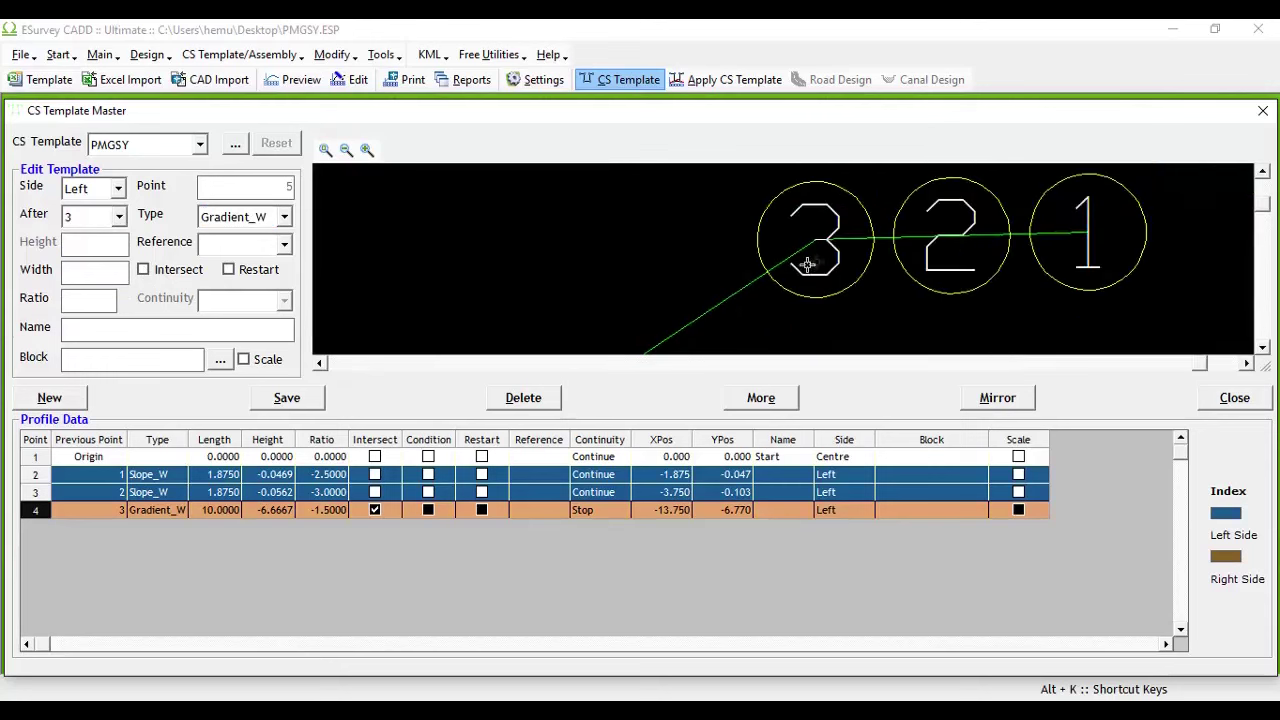
{"action": "left_click", "coordinate": [262, 218]}
{"action": "left_click", "coordinate": [250, 239]}
{"action": "left_click", "coordinate": [88, 270]}
{"action": "type", "text": "10"}
Step: Give point 5 reference Below, ratio 1.5, intersect on, continuity Stop, and save it
{"action": "left_click", "coordinate": [234, 246]}
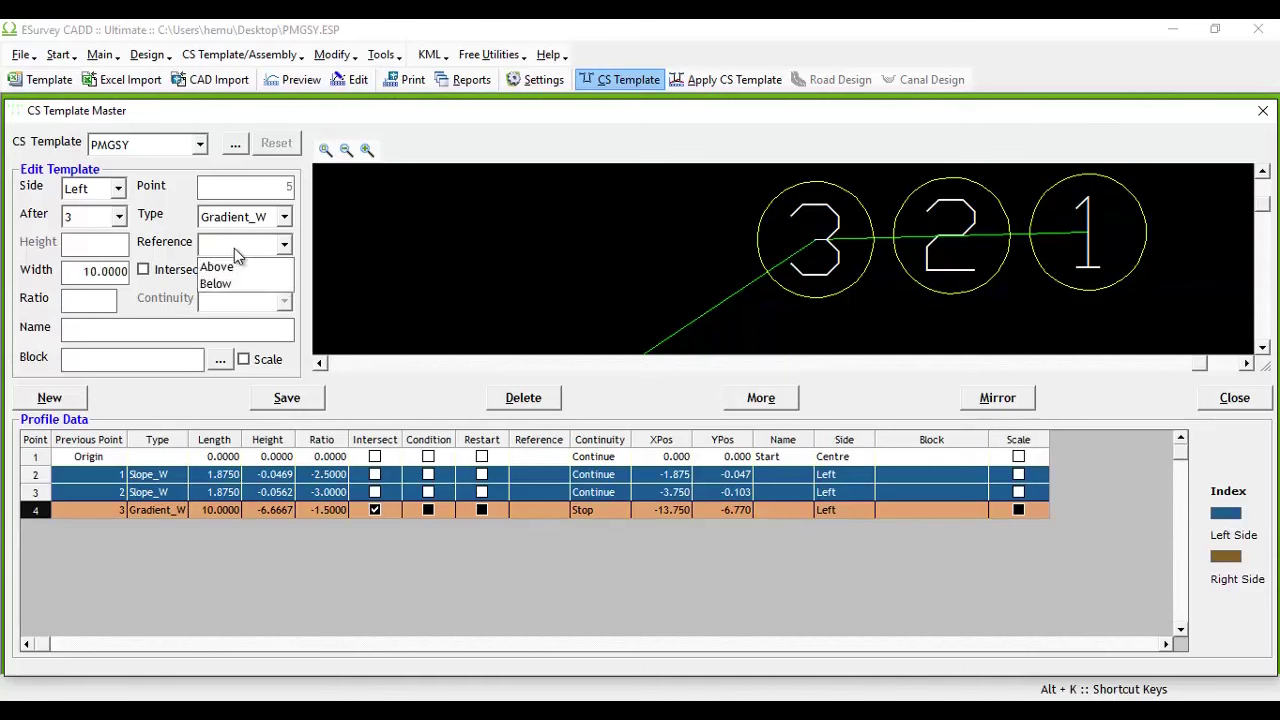
{"action": "left_click", "coordinate": [210, 284]}
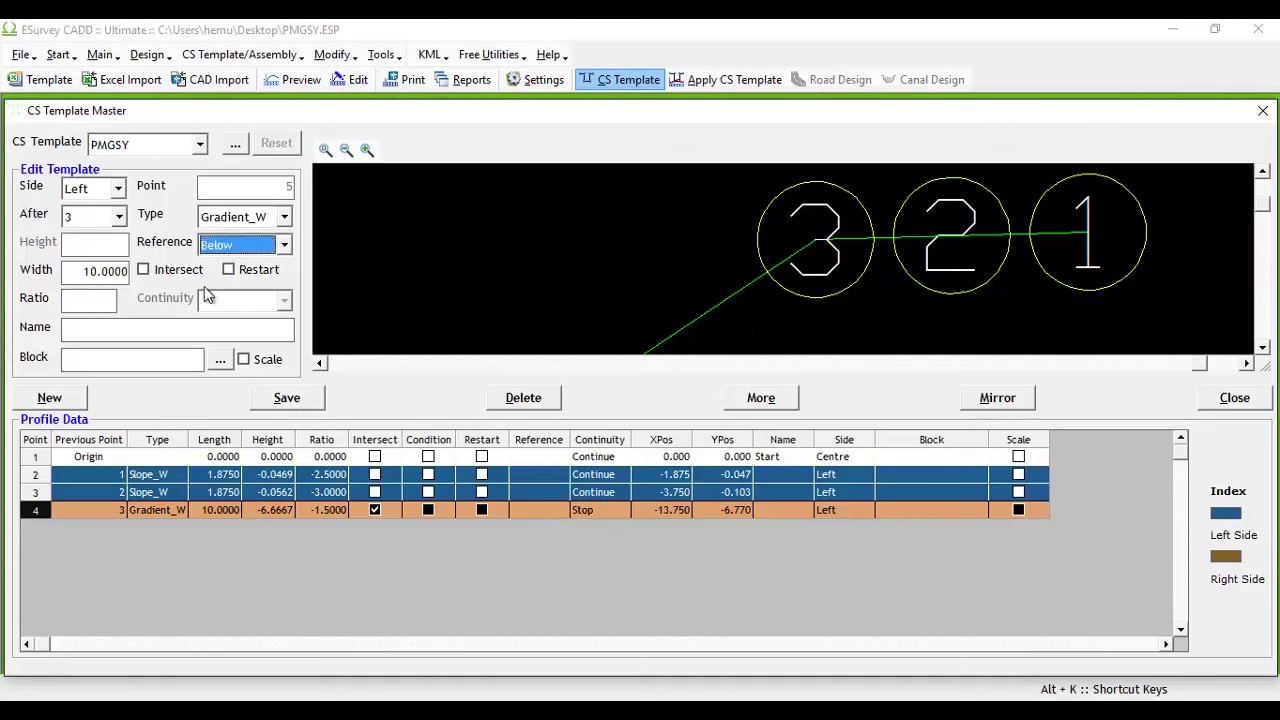
{"action": "left_click", "coordinate": [95, 302]}
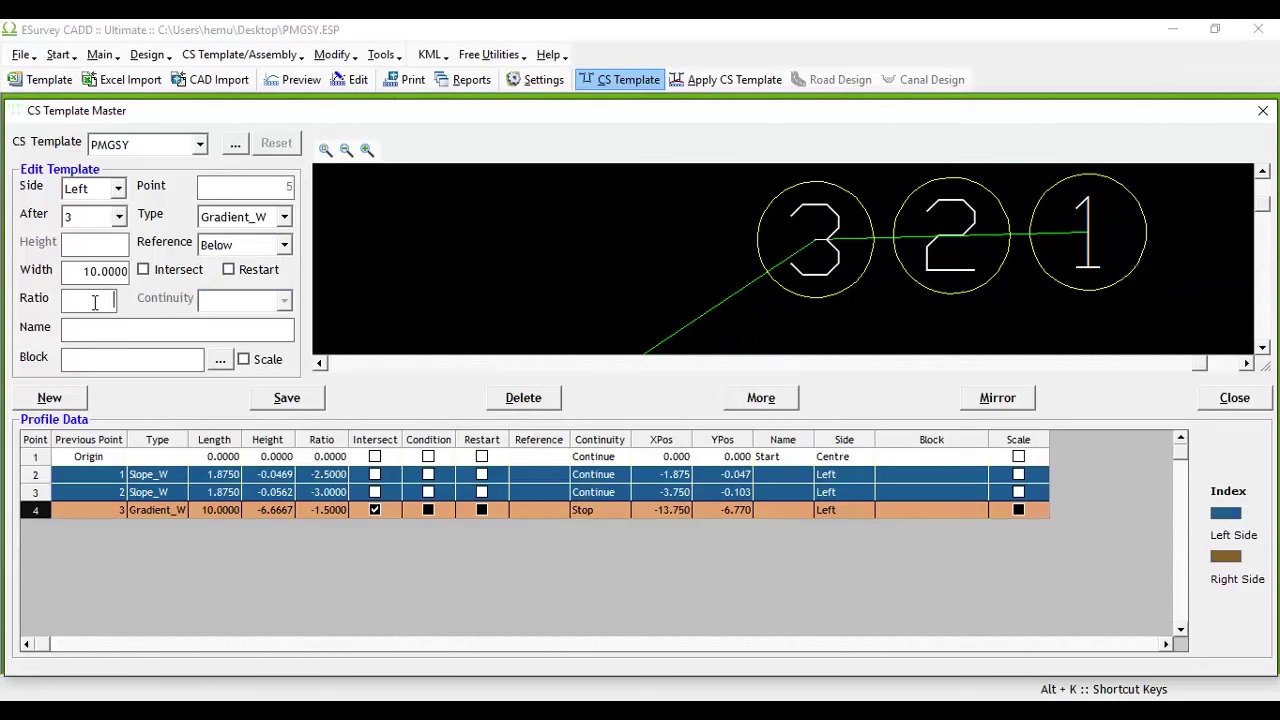
{"action": "type", "text": "1.5"}
{"action": "left_click", "coordinate": [172, 276]}
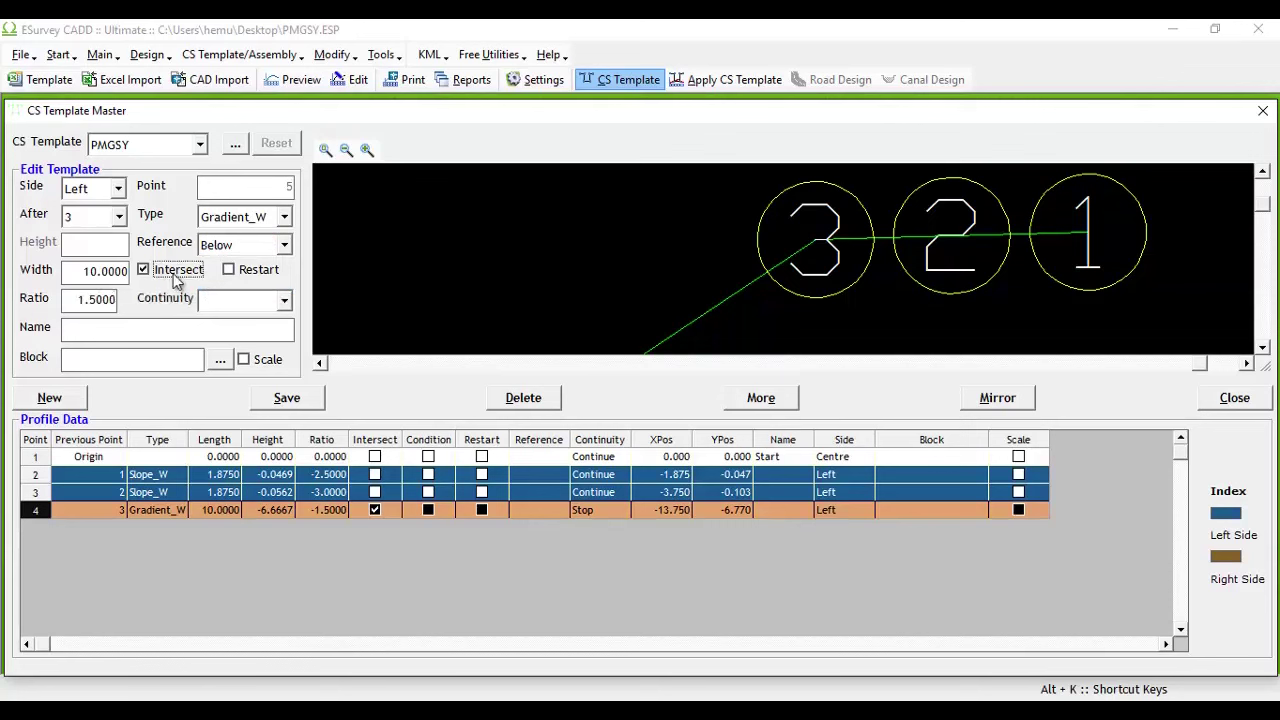
{"action": "left_click", "coordinate": [229, 303]}
{"action": "left_click", "coordinate": [229, 340]}
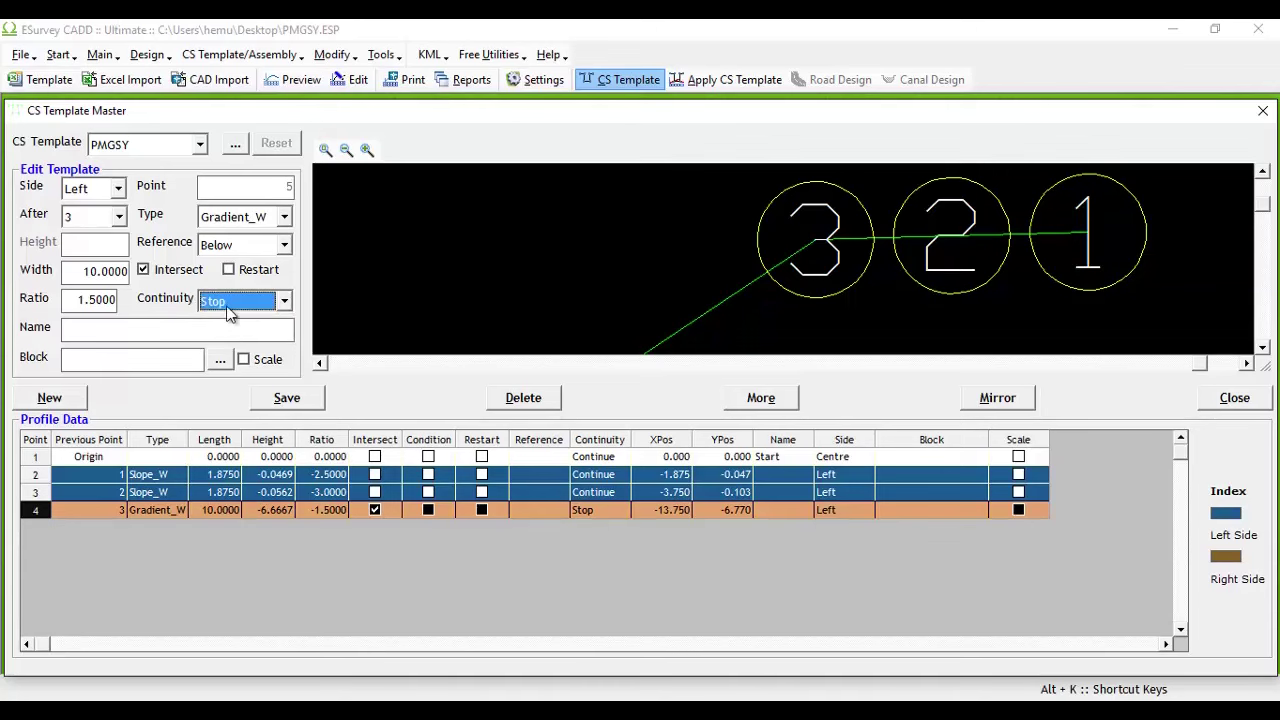
{"action": "left_click", "coordinate": [278, 403]}
{"action": "left_click", "coordinate": [666, 427]}
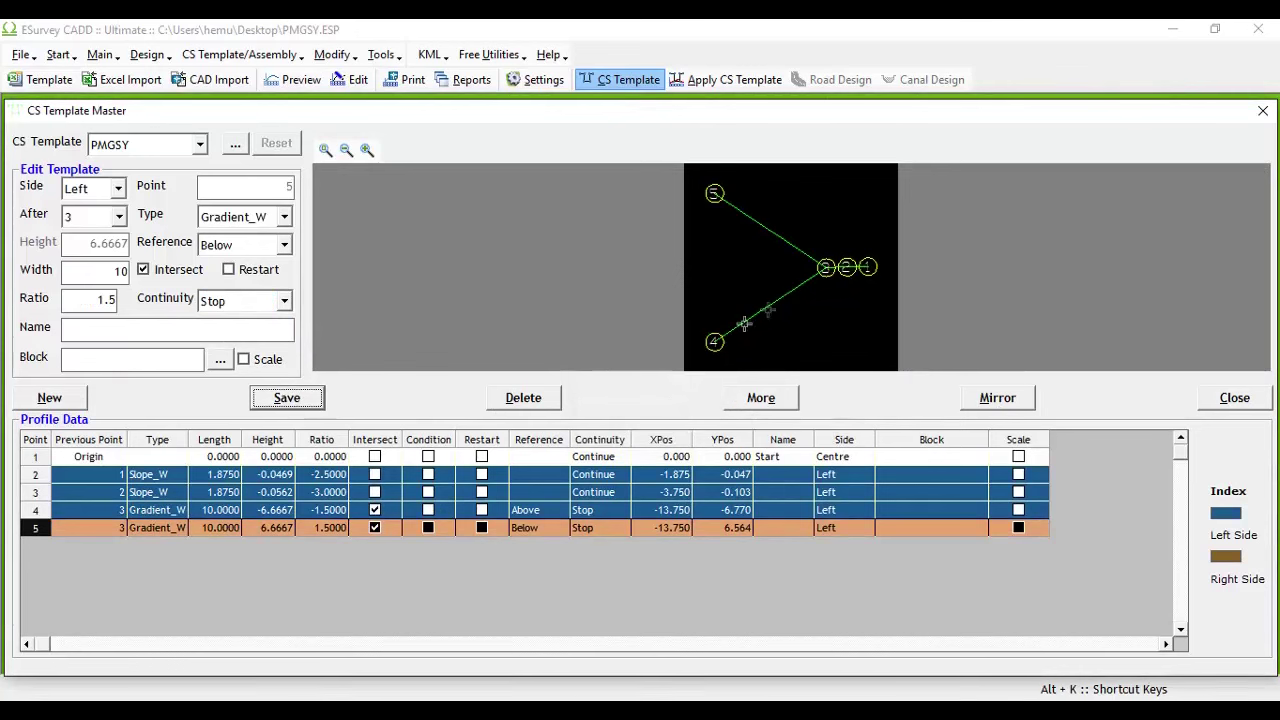
Step: Mirror the PMGSY points from the Left side to the Right side
{"action": "left_click", "coordinate": [987, 404]}
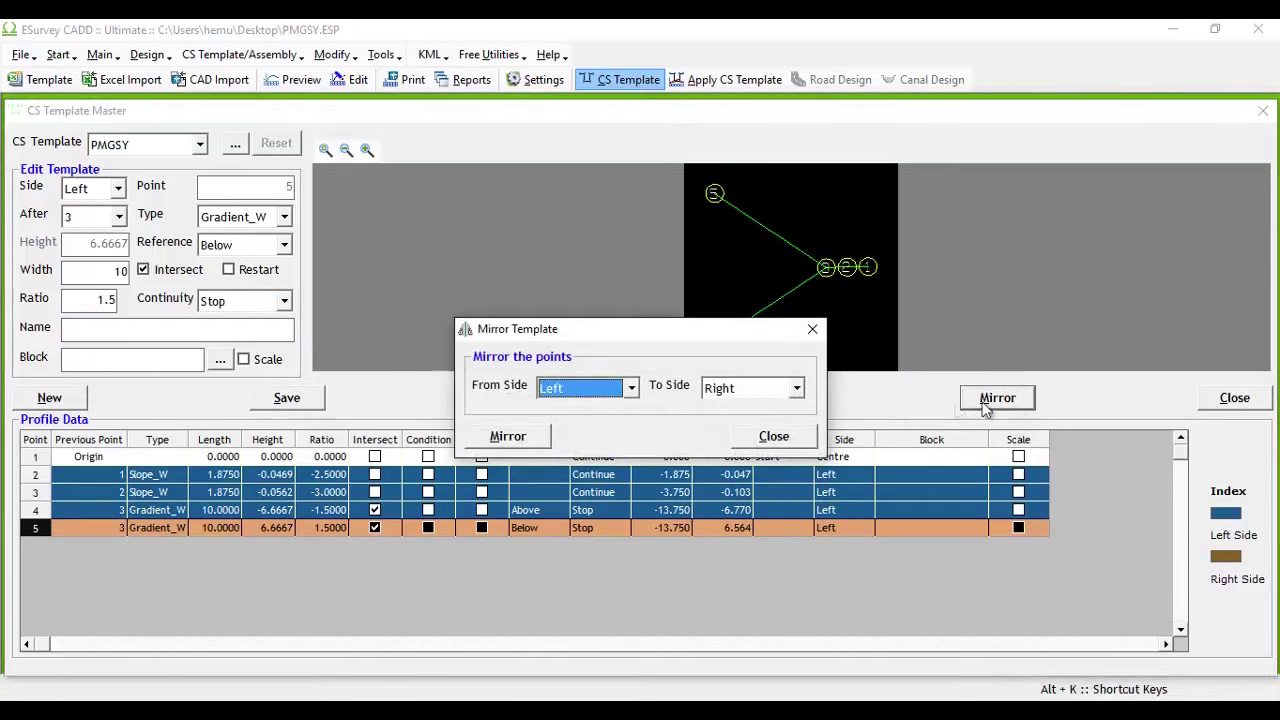
{"action": "left_click", "coordinate": [524, 438]}
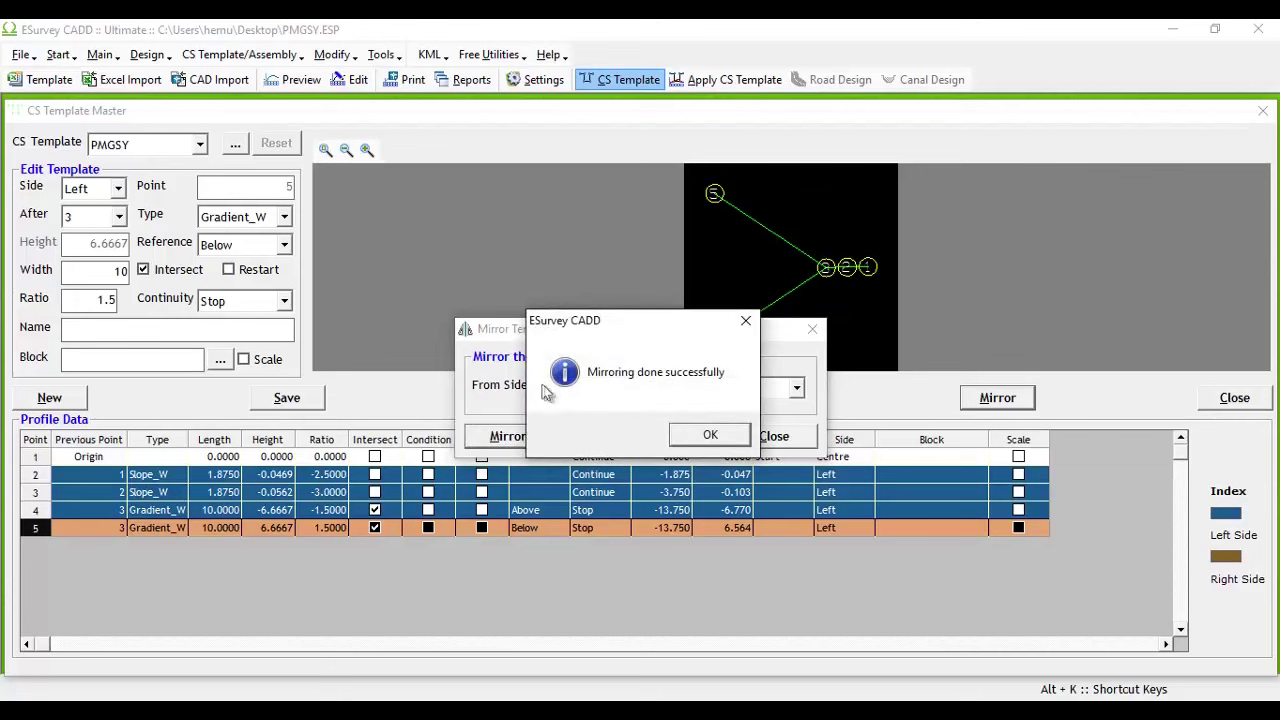
{"action": "left_click", "coordinate": [705, 435]}
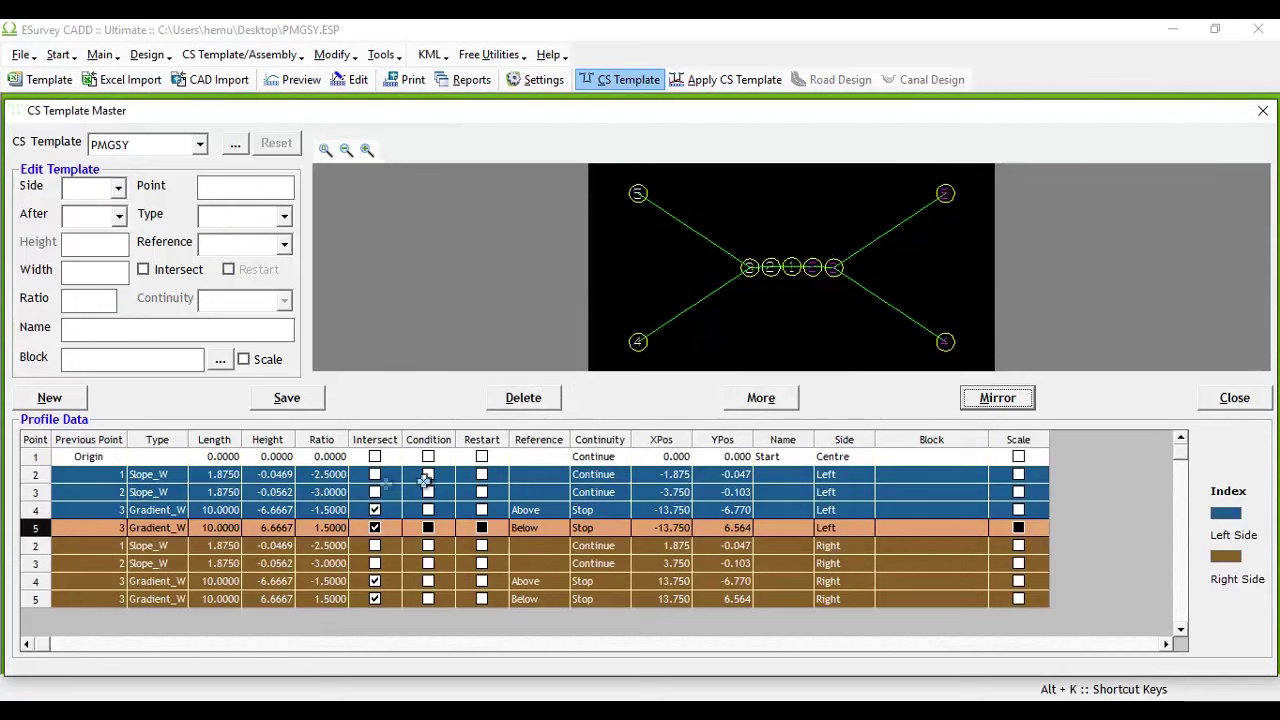
{"action": "left_click", "coordinate": [188, 566]}
{"action": "left_click", "coordinate": [189, 582]}
{"action": "left_click", "coordinate": [191, 601]}
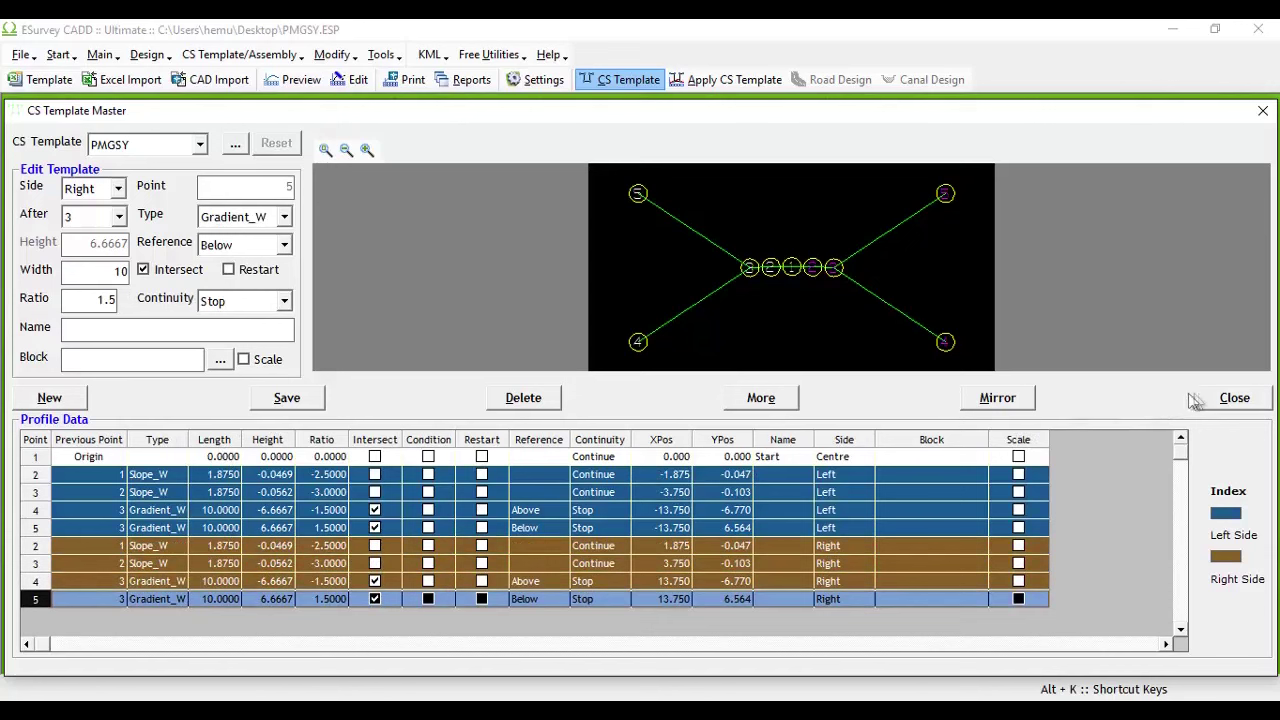
{"action": "left_click", "coordinate": [49, 397]}
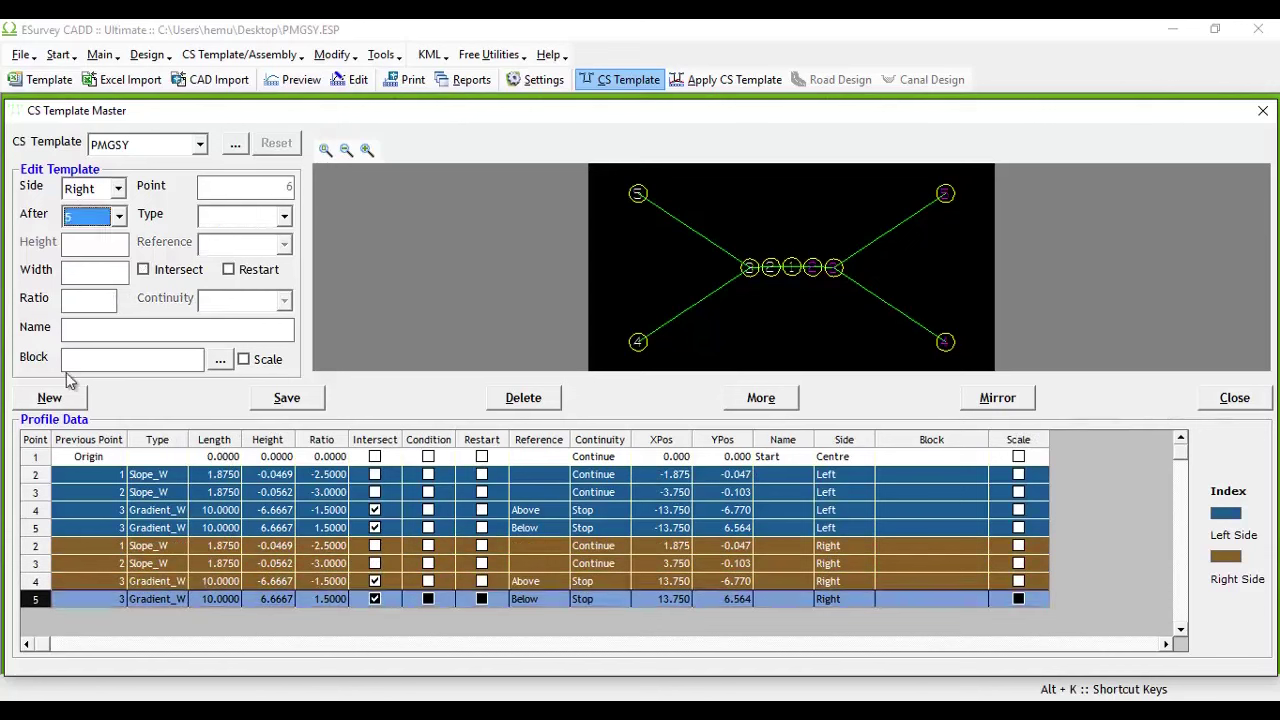
{"action": "left_click", "coordinate": [117, 188]}
{"action": "left_click", "coordinate": [397, 289]}
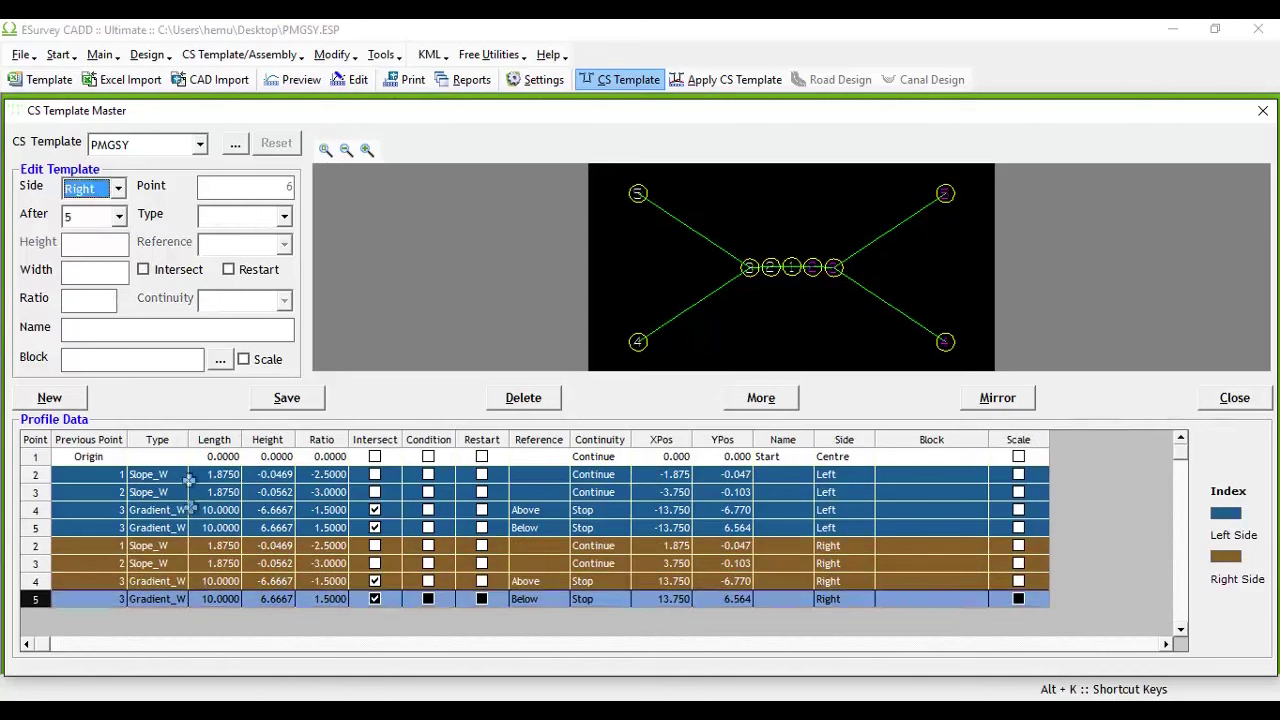
{"action": "left_click", "coordinate": [198, 580]}
{"action": "left_click", "coordinate": [218, 563]}
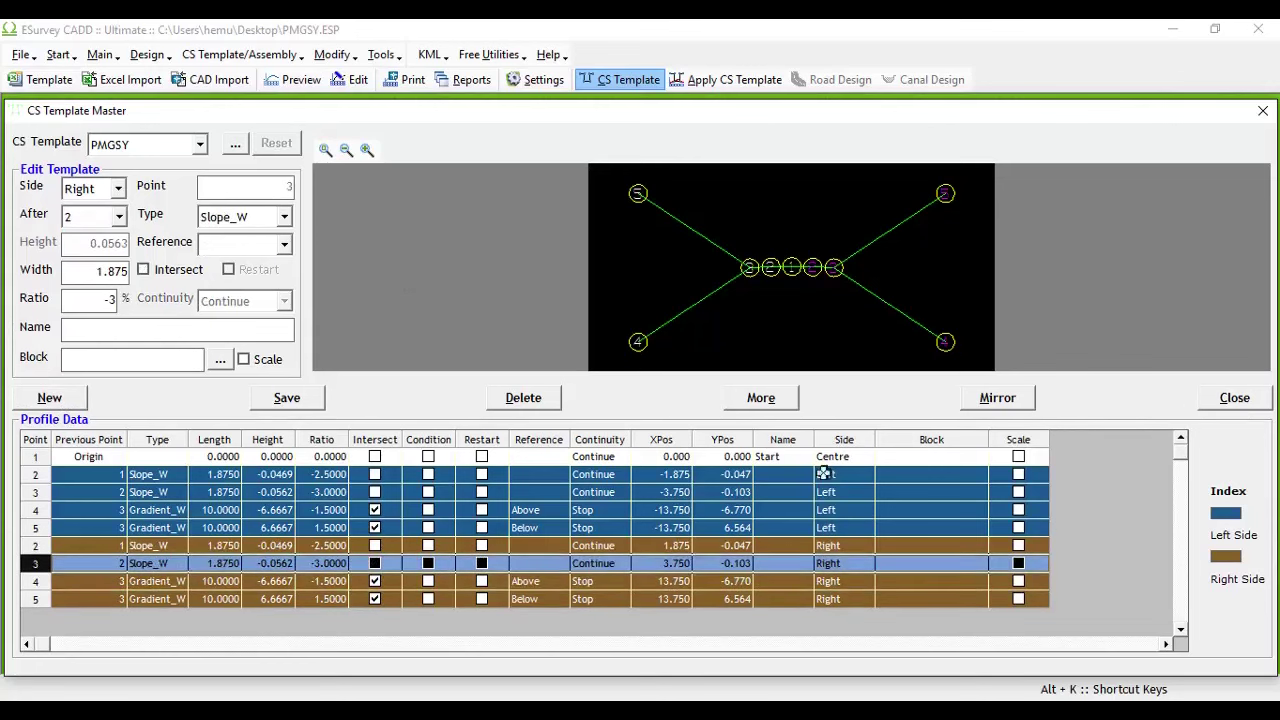